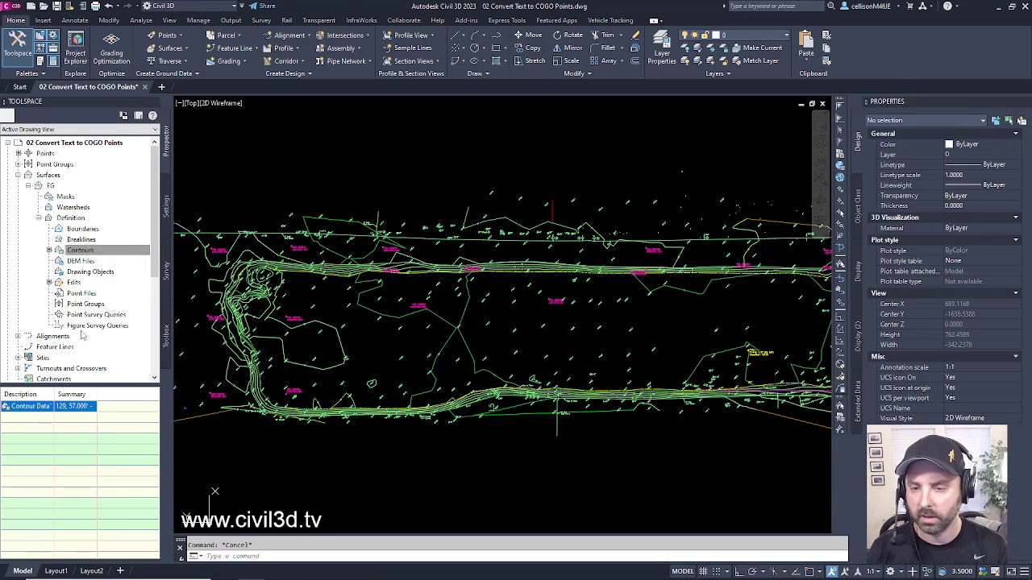
Step: Select the EG surface in the drawing from Prospector
click(50, 187)
right_click(52, 188)
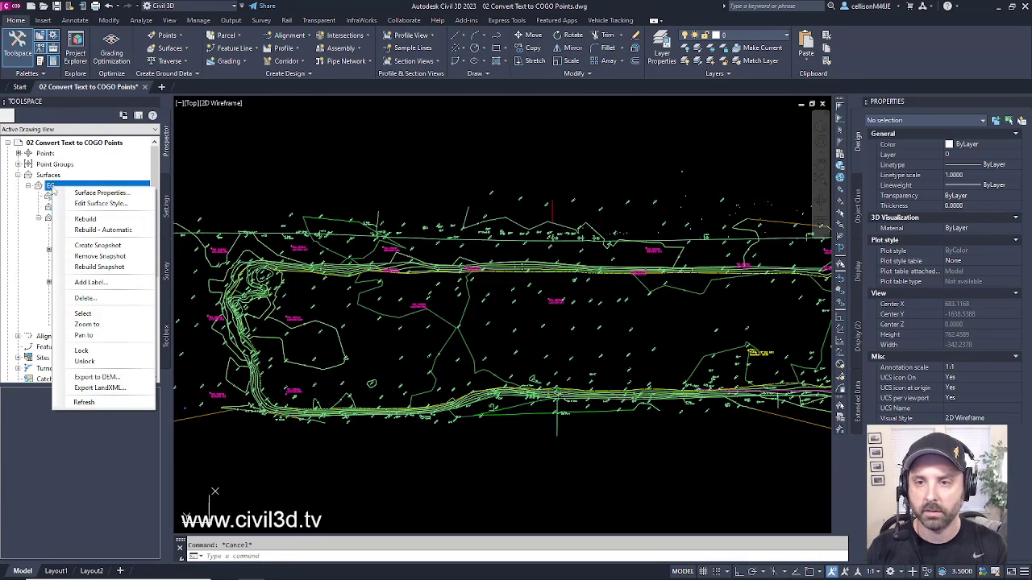
click(83, 313)
Step: Zoom and pan around the site to inspect EG's contours near the curved junction and corridor
scroll(589, 365, up, 8)
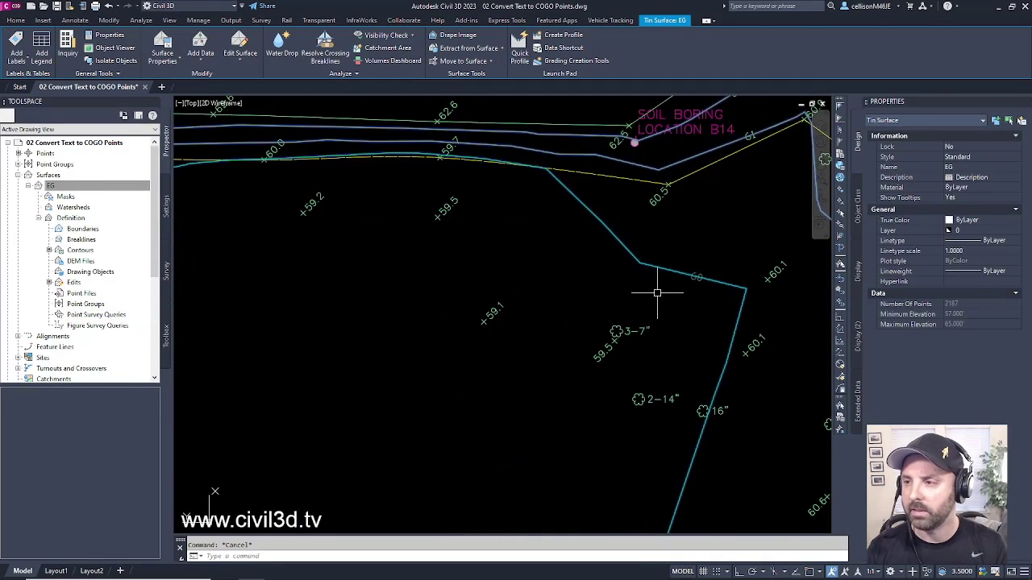
scroll(657, 295, down, 5)
middle_drag(625, 296, 448, 327)
scroll(448, 327, up, 6)
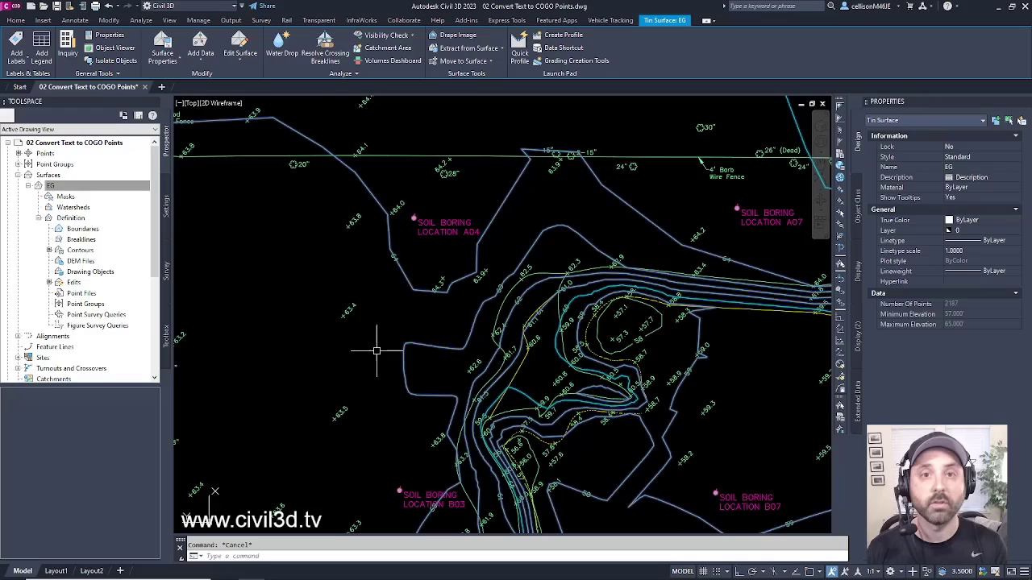
scroll(376, 347, down, 5)
mouse_move(376, 347)
middle_down()
mouse_move(472, 367)
mouse_move(389, 351)
middle_up()
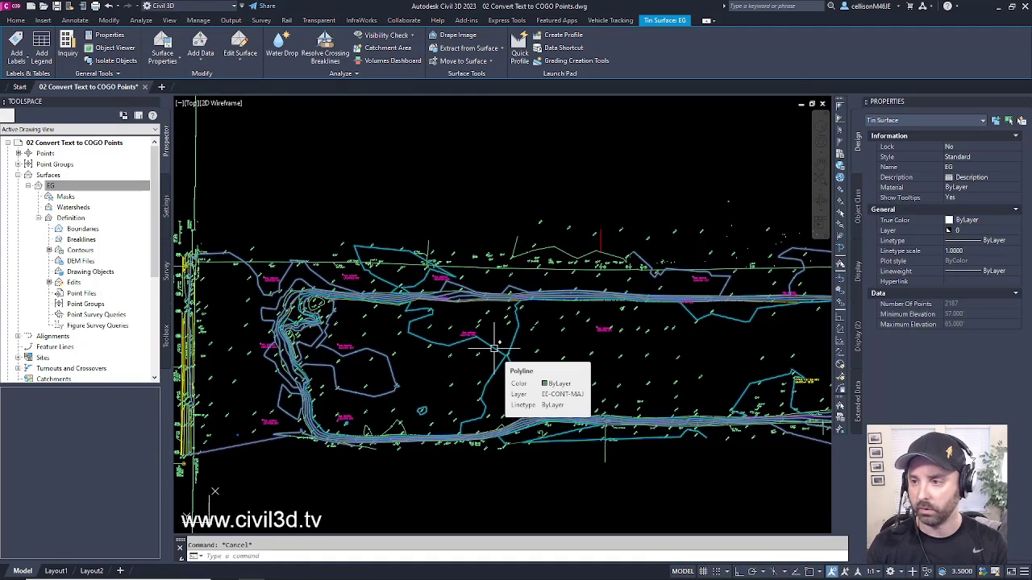
scroll(604, 362, up, 5)
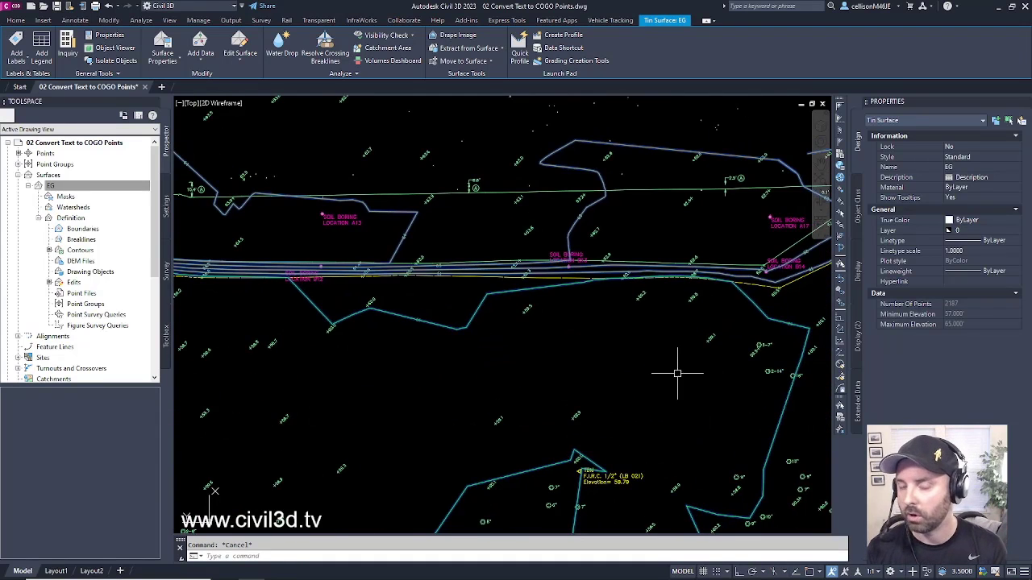
Step: Delete Contour Data1 from EG's Contours definition and confirm the removal
click(80, 250)
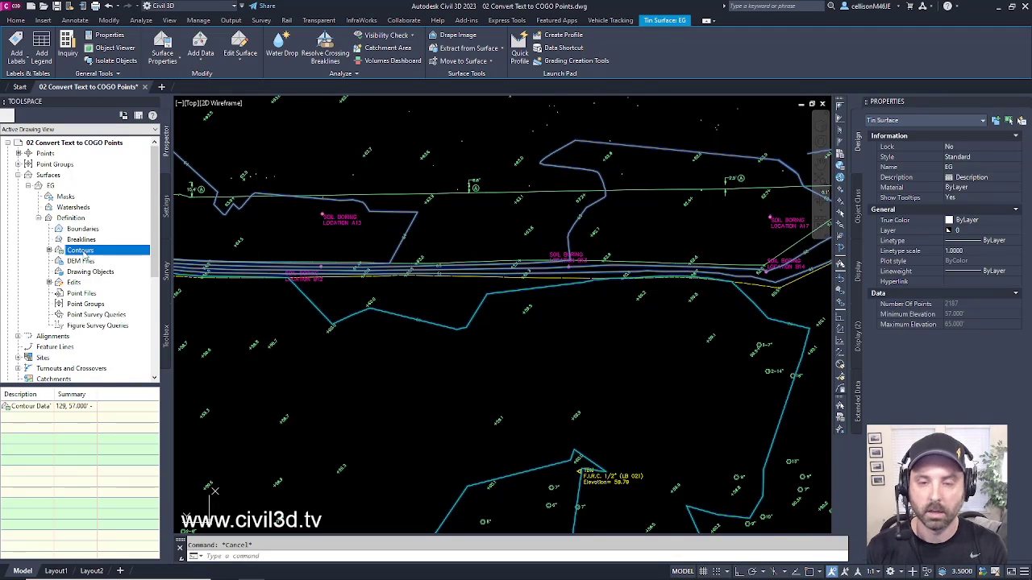
click(41, 407)
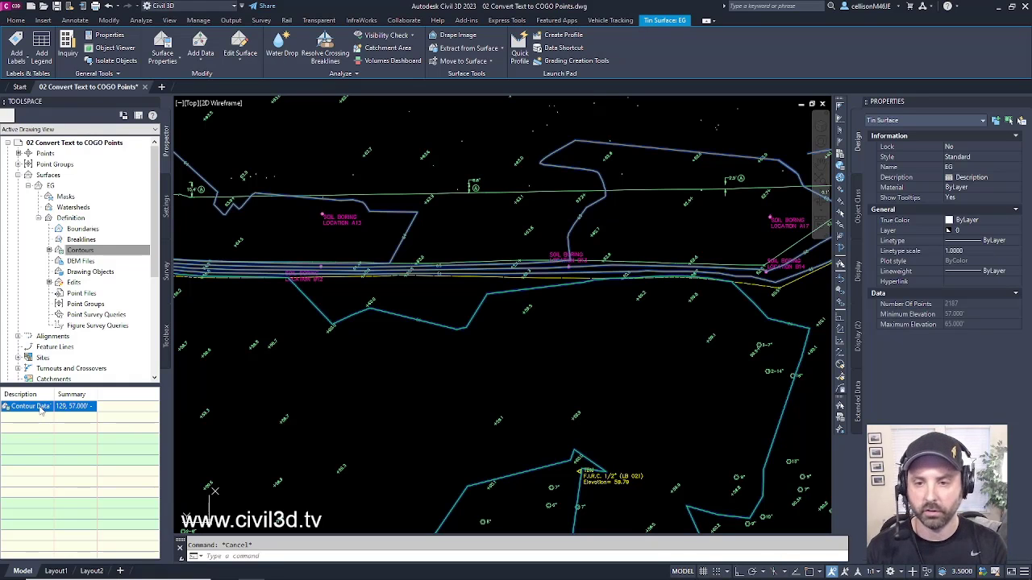
drag(56, 395, 70, 391)
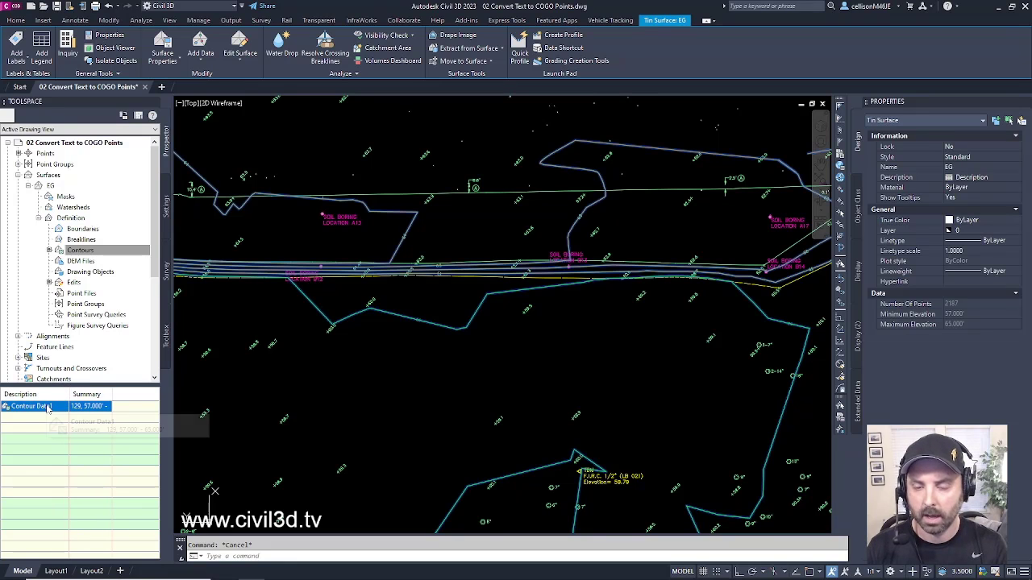
right_click(47, 409)
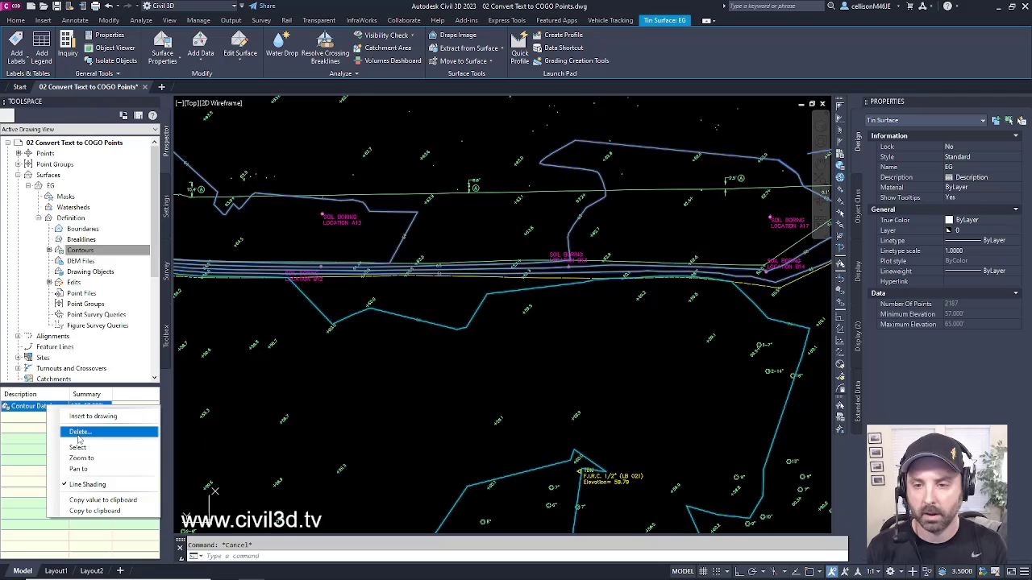
click(78, 432)
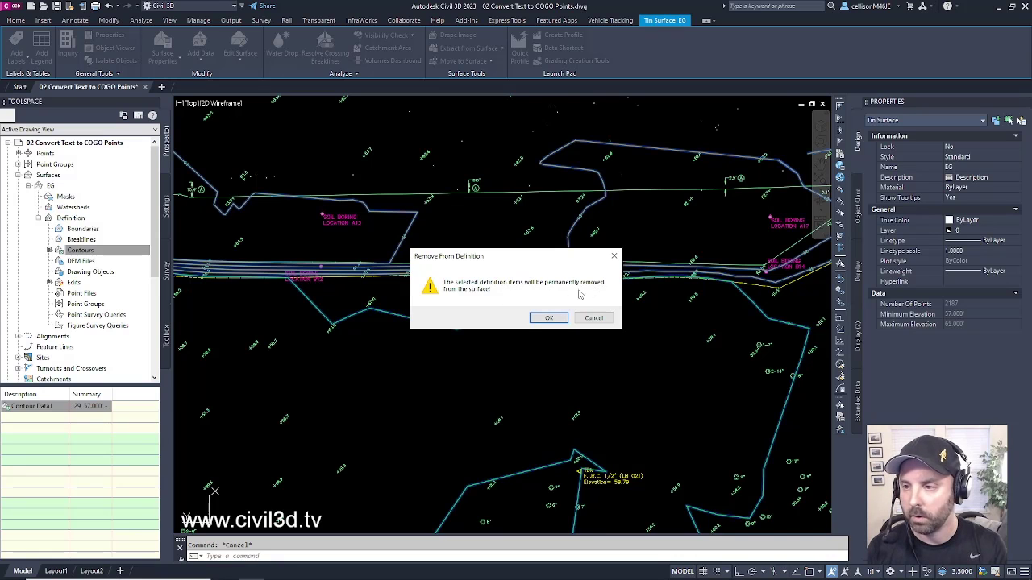
click(550, 319)
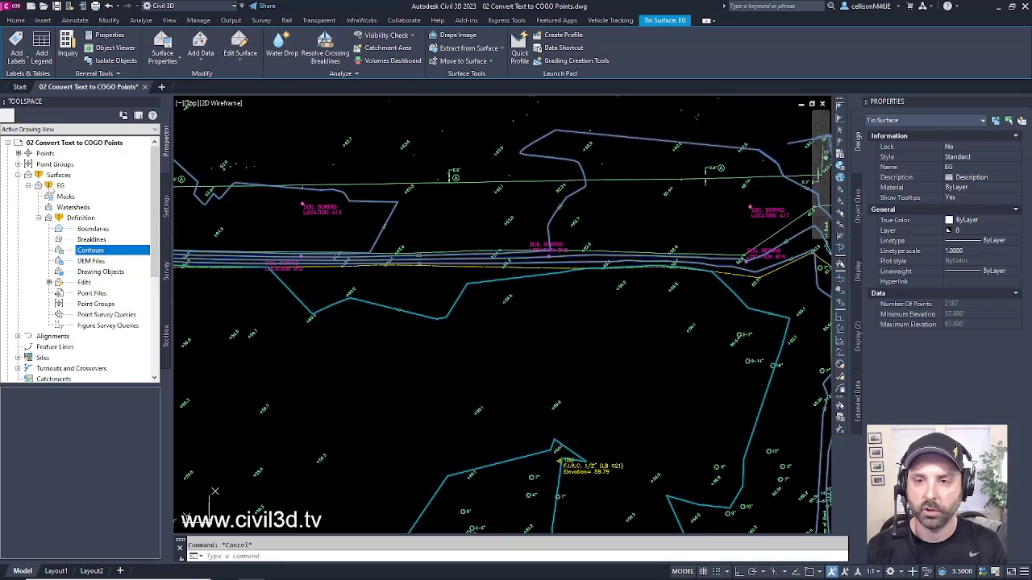
Step: Rebuild the EG surface, leaving it with 0 points
click(64, 187)
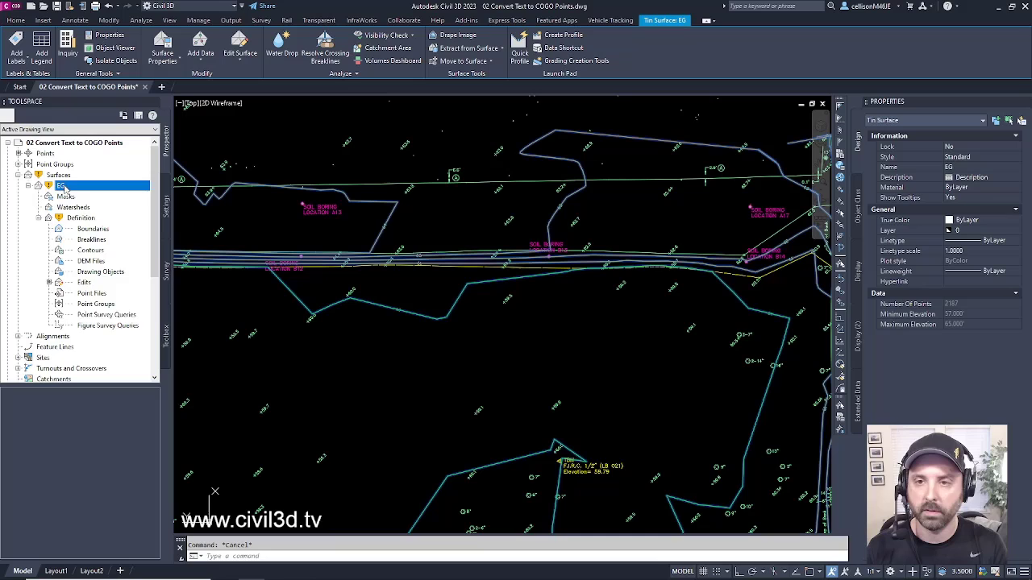
right_click(67, 188)
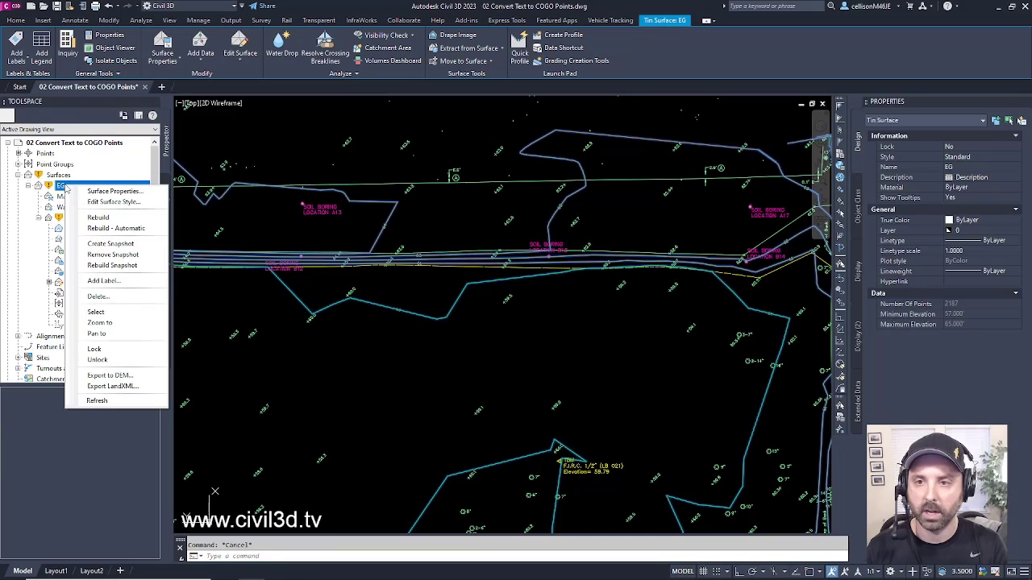
click(148, 230)
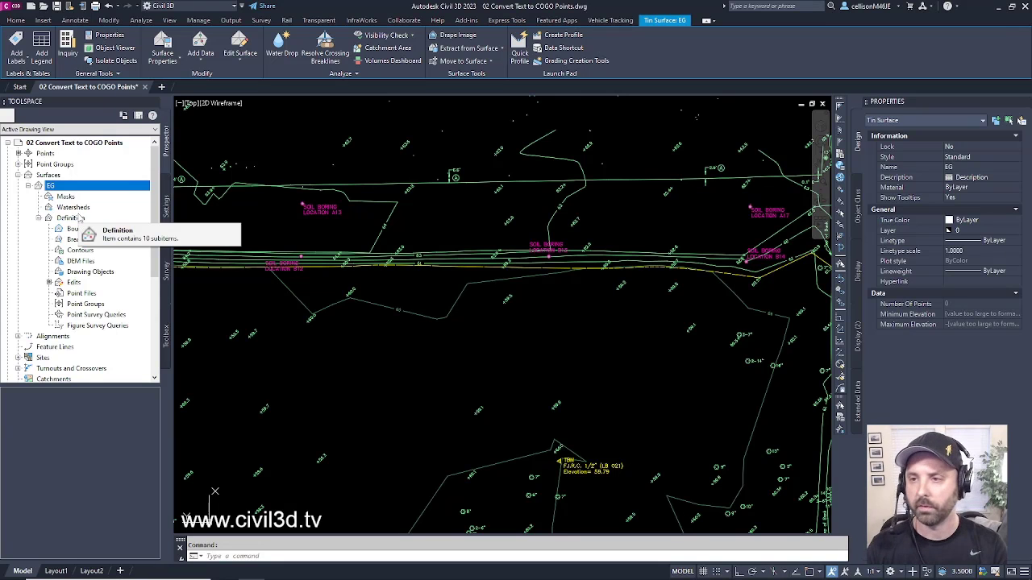
Step: Clear the selection and pan around the site, including soil borings B14 and A17
scroll(476, 302, down, 3)
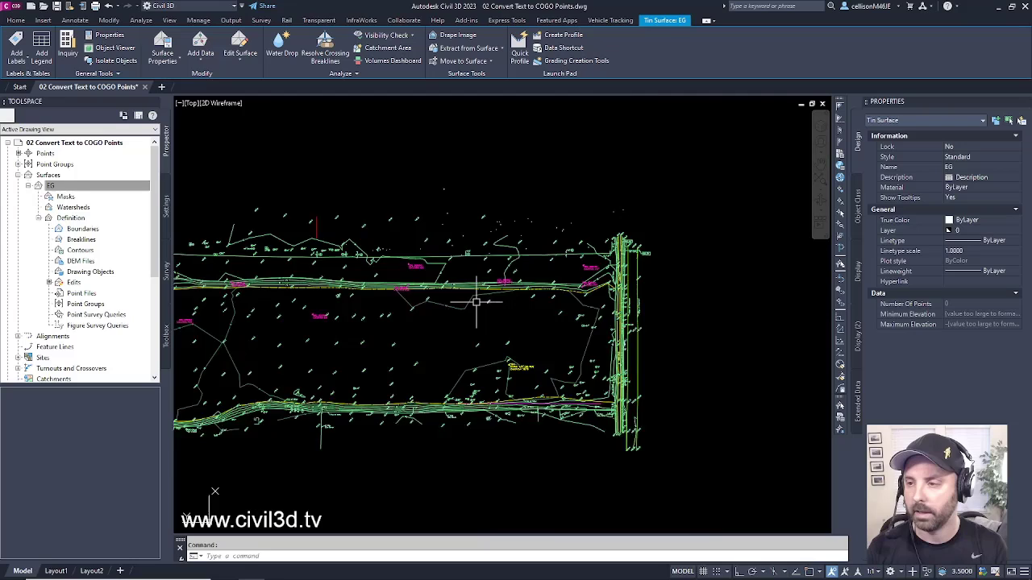
scroll(480, 300, up, 5)
key(Escape)
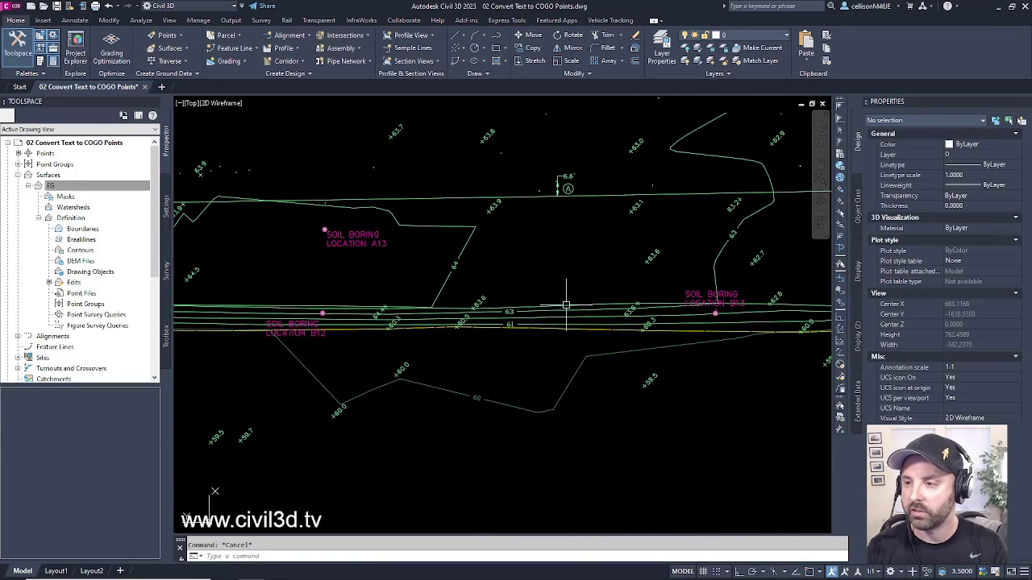
mouse_move(606, 323)
middle_down()
mouse_move(657, 306)
mouse_move(633, 292)
middle_up()
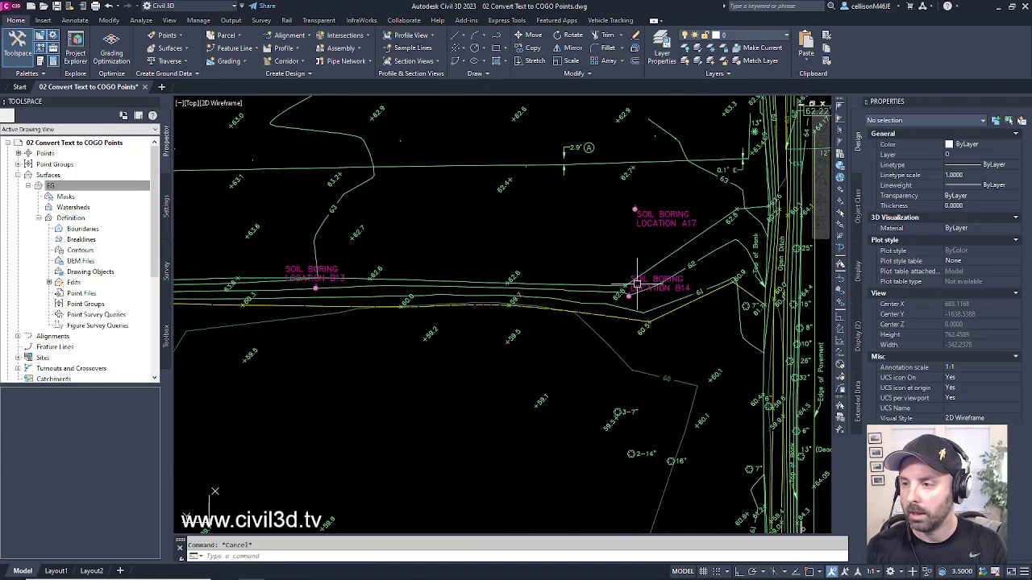
scroll(492, 337, down, 3)
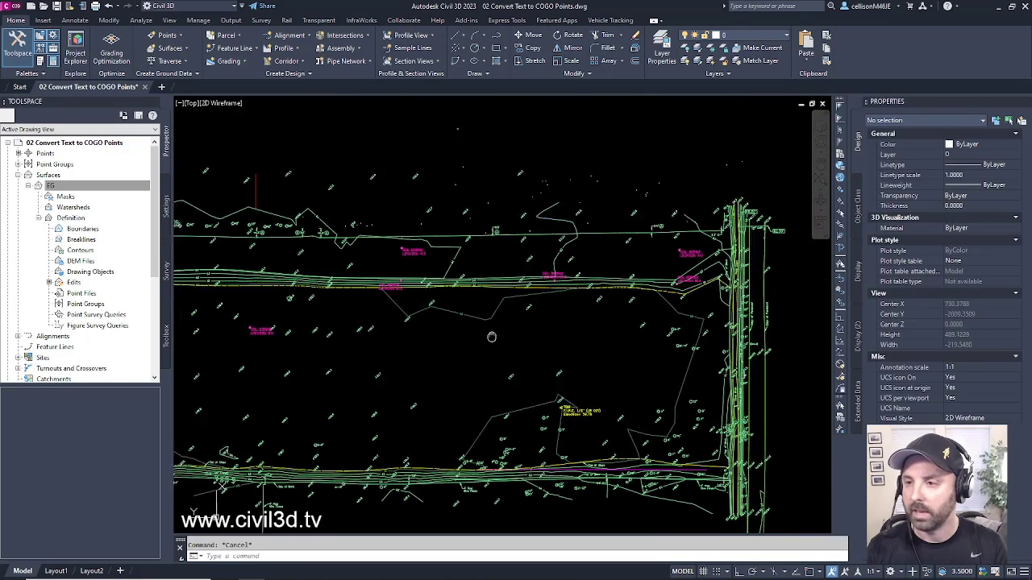
mouse_move(491, 337)
middle_down()
mouse_move(500, 317)
mouse_move(551, 334)
middle_up()
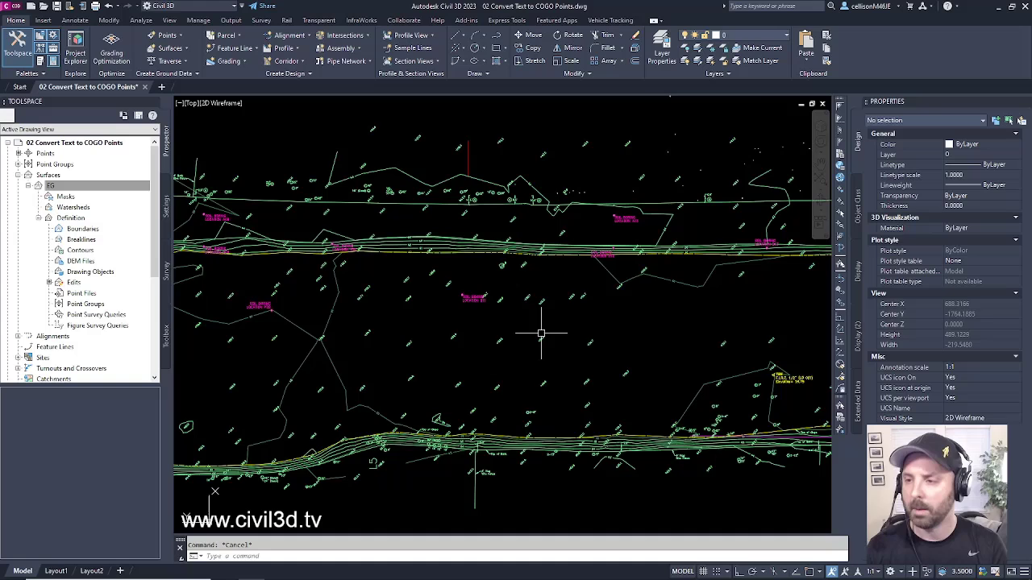
Step: Zoom in closely and select the 59.6 elevation text label
scroll(548, 329, up, 8)
middle_drag(548, 329, 547, 322)
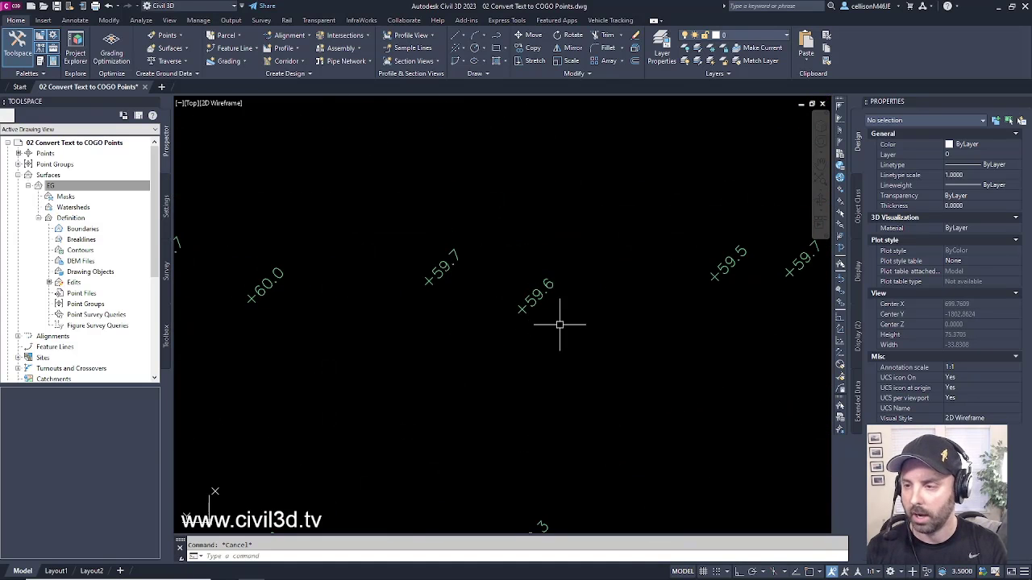
click(538, 291)
scroll(429, 316, down, 3)
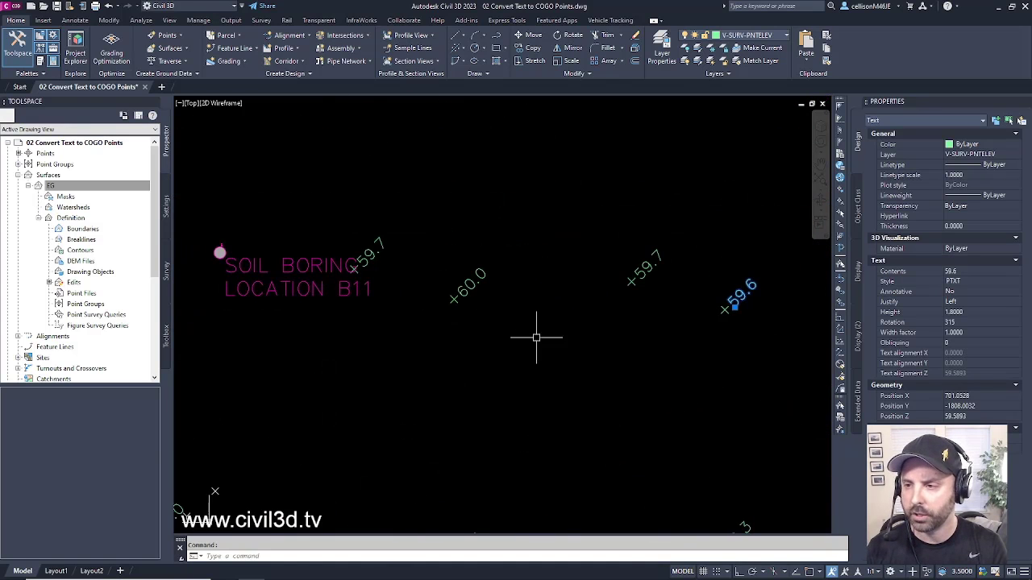
scroll(609, 309, up, 6)
middle_drag(610, 309, 525, 341)
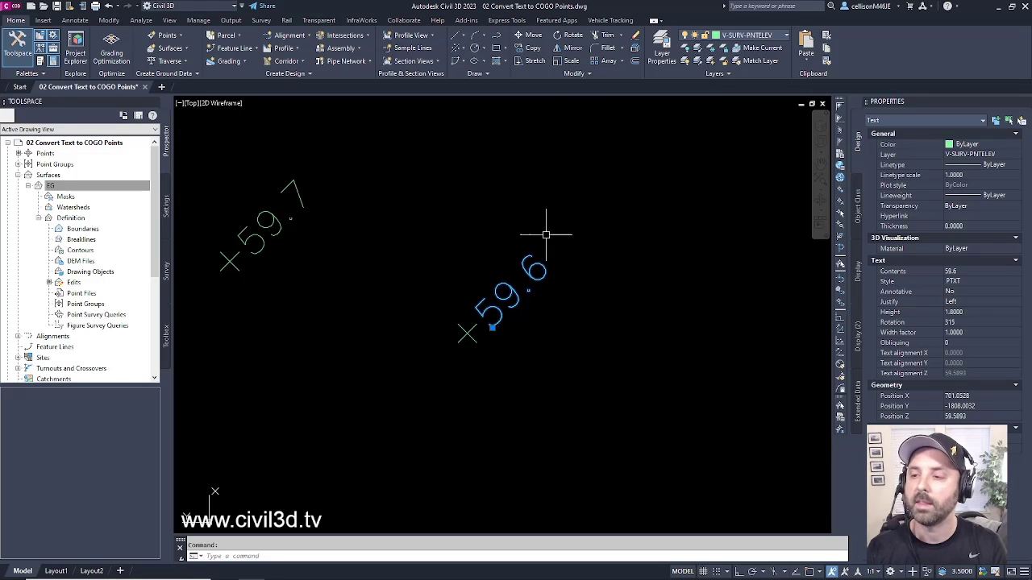
Step: Check the adjacent spot marker, then reselect the 59.6 text showing Position Z 59.5893
key(Escape)
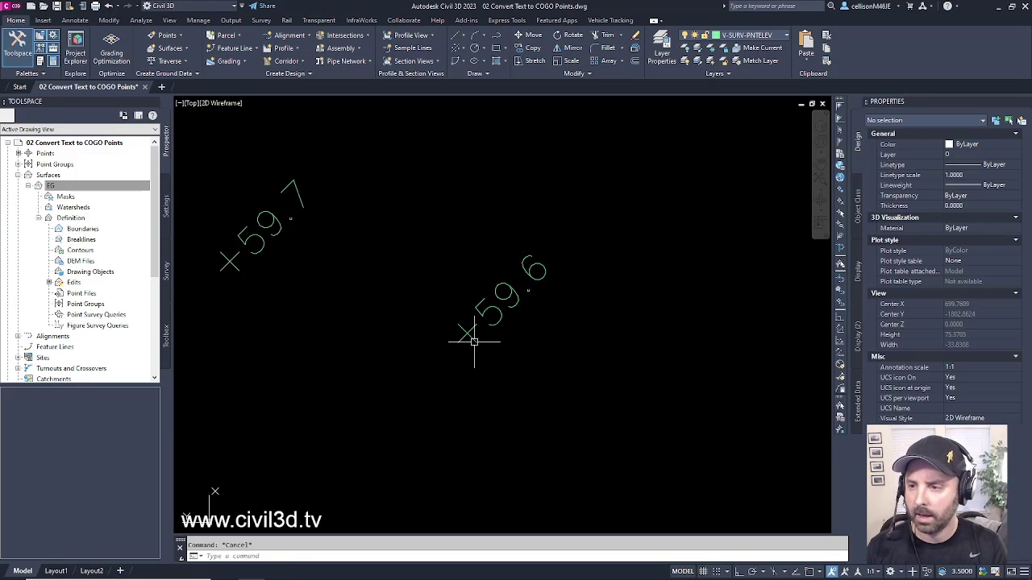
click(474, 340)
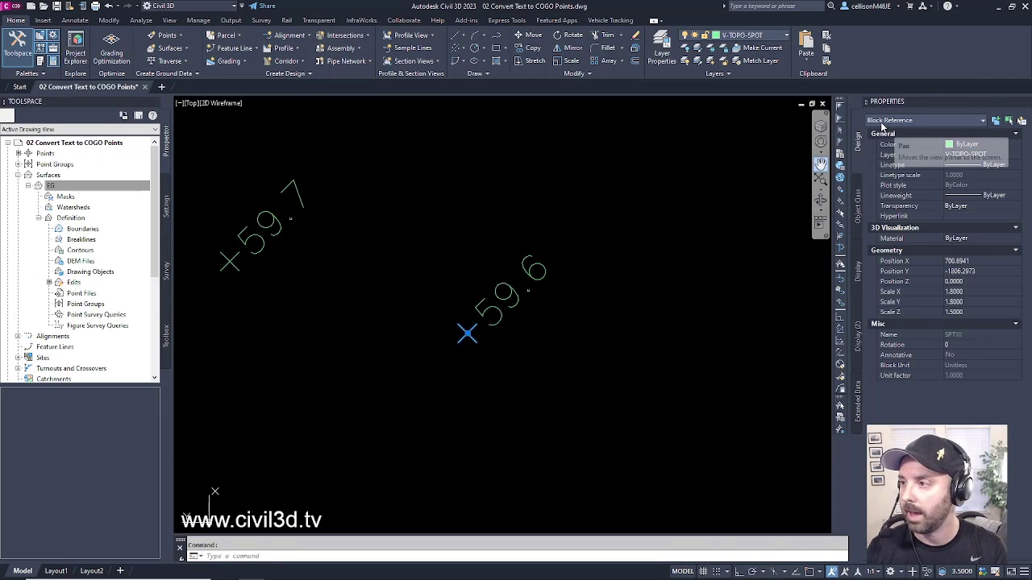
key(Escape)
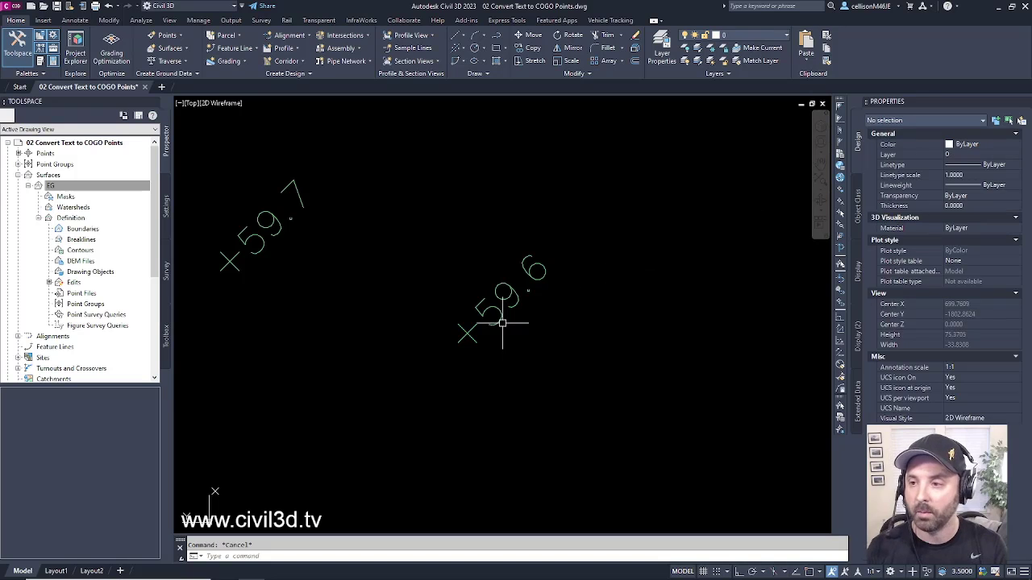
click(496, 318)
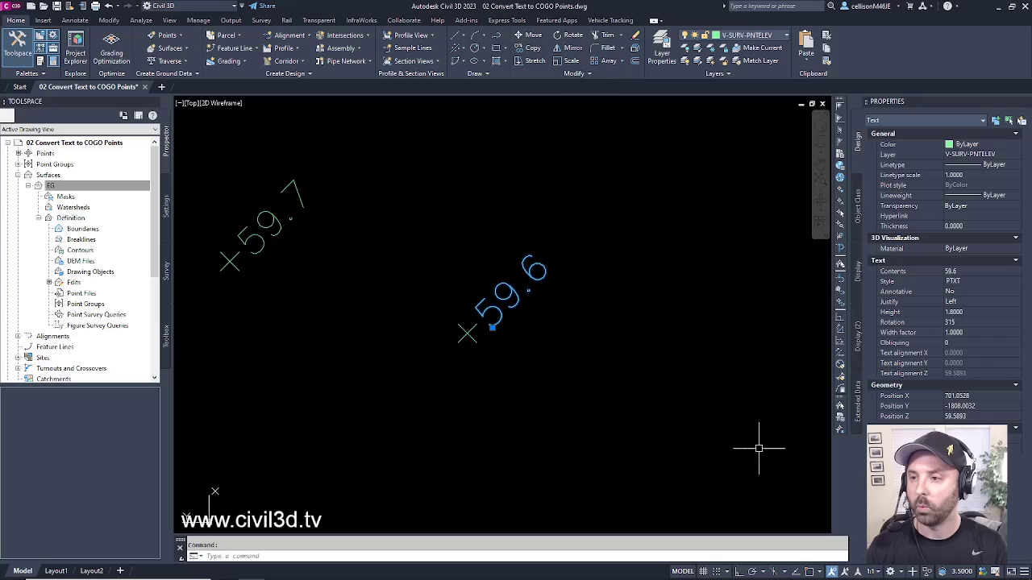
scroll(483, 330, down, 6)
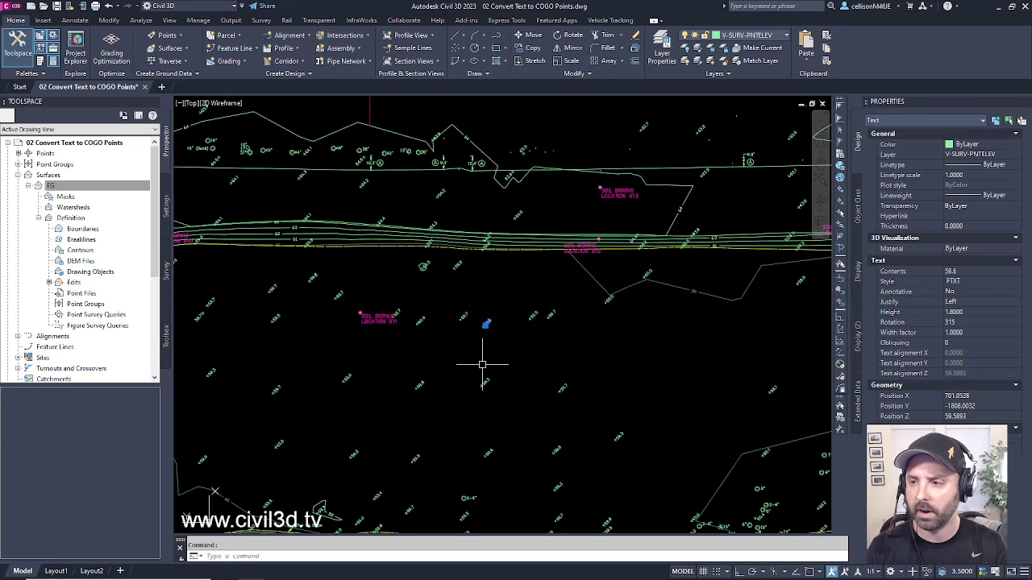
middle_drag(479, 362, 509, 349)
scroll(516, 334, up, 6)
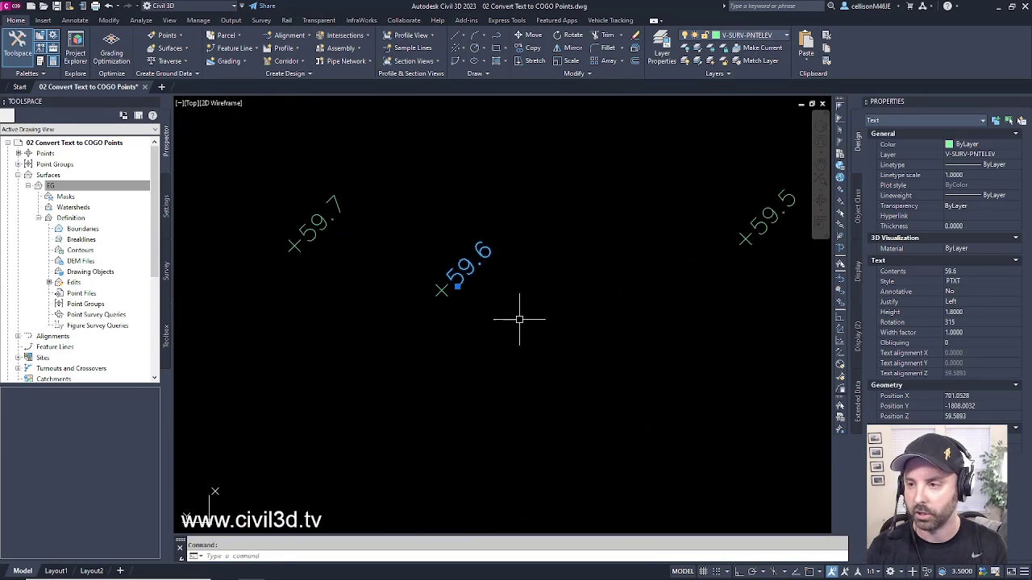
Step: Select all text objects similar to the 59.6 elevation label
right_click(502, 275)
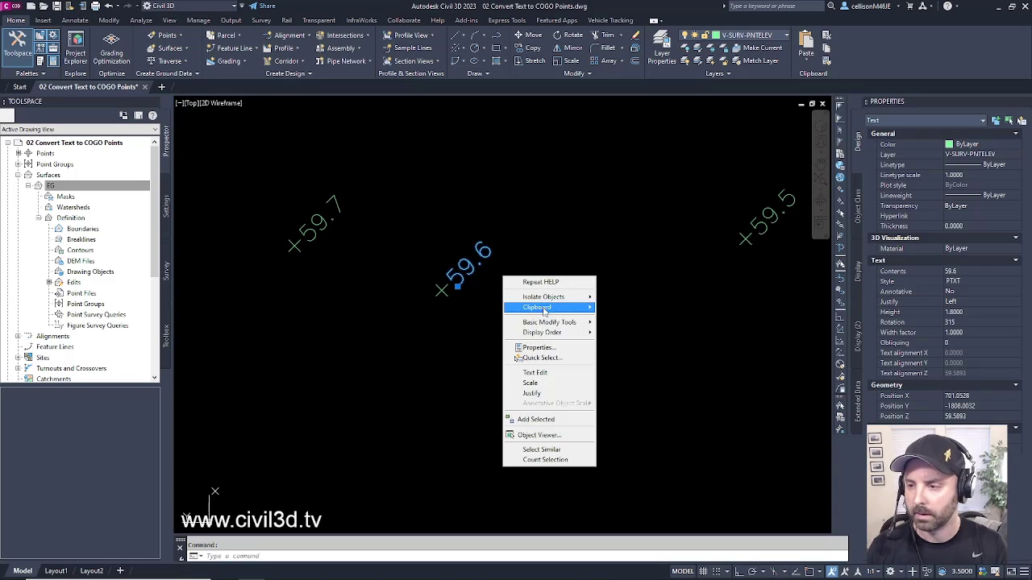
click(575, 451)
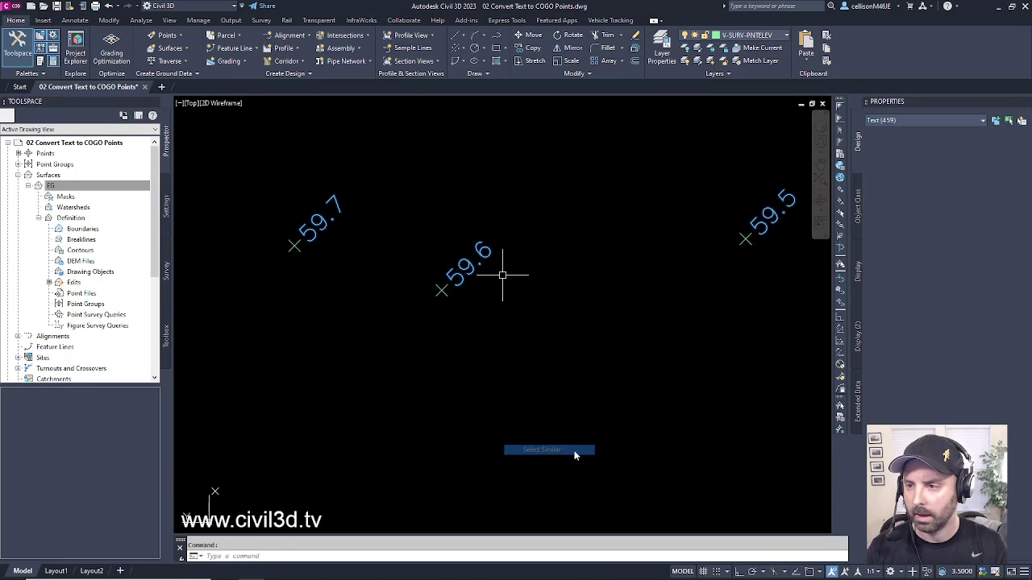
scroll(520, 331, down, 5)
scroll(519, 329, down, 5)
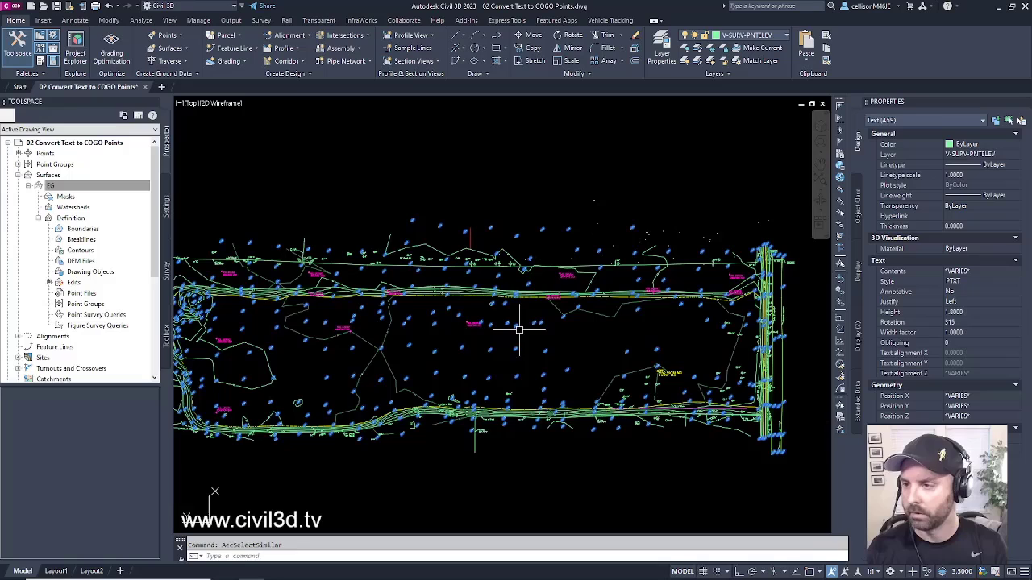
scroll(524, 318, up, 5)
scroll(526, 312, up, 5)
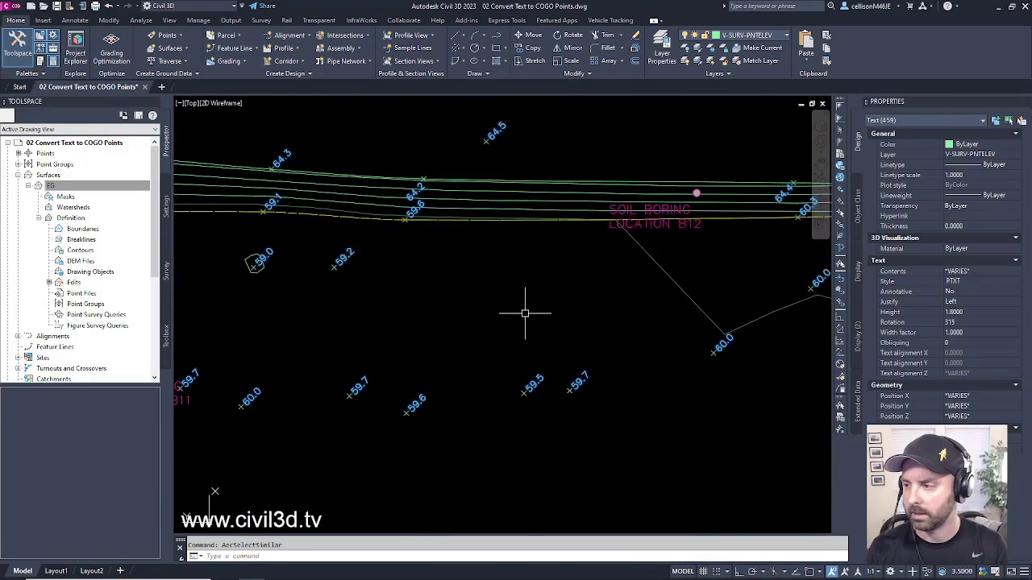
Step: Set Position Z of all selected labels to 0, then view soil boring B11
click(971, 413)
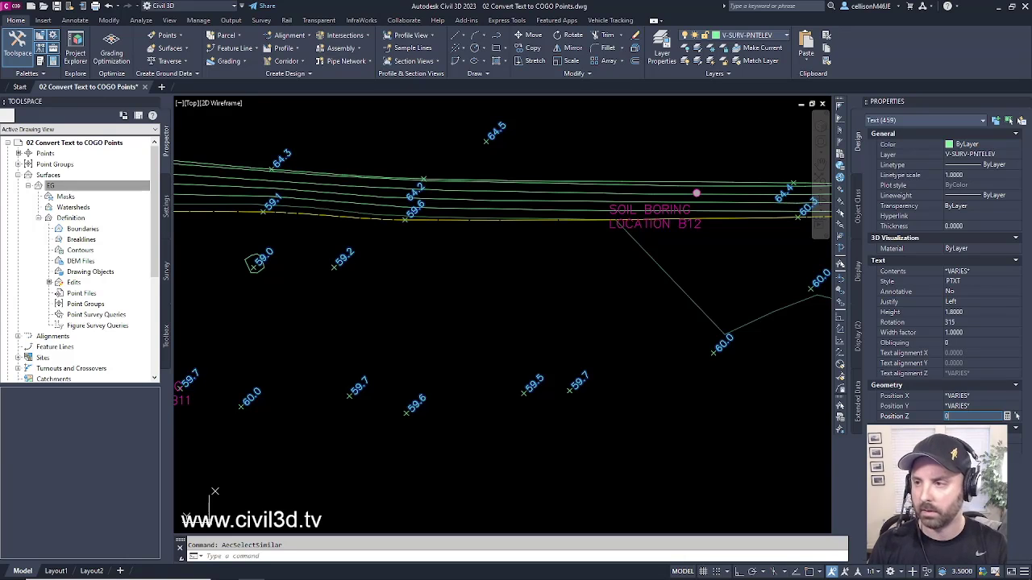
key(Return)
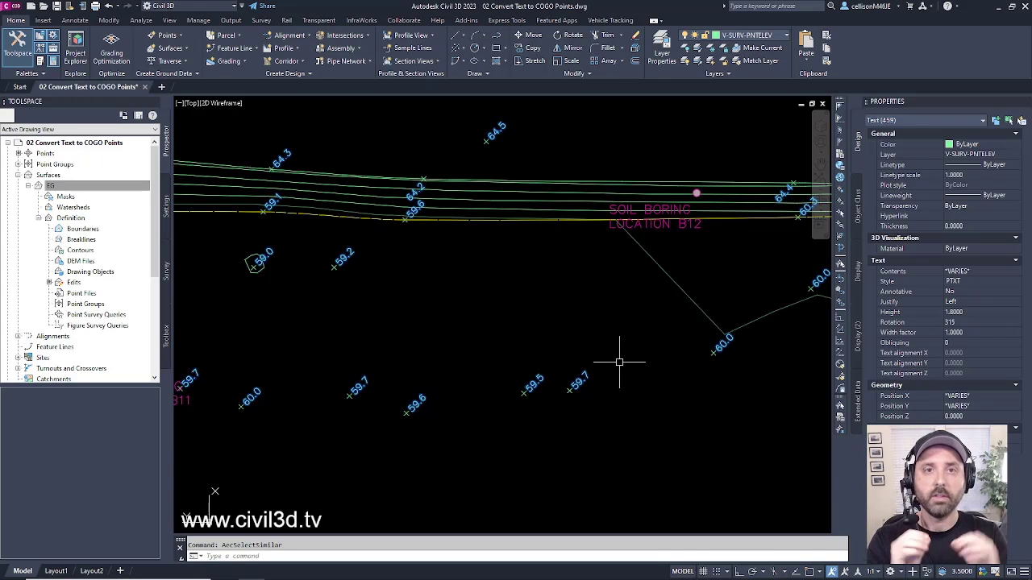
middle_drag(582, 368, 534, 400)
scroll(457, 395, up, 4)
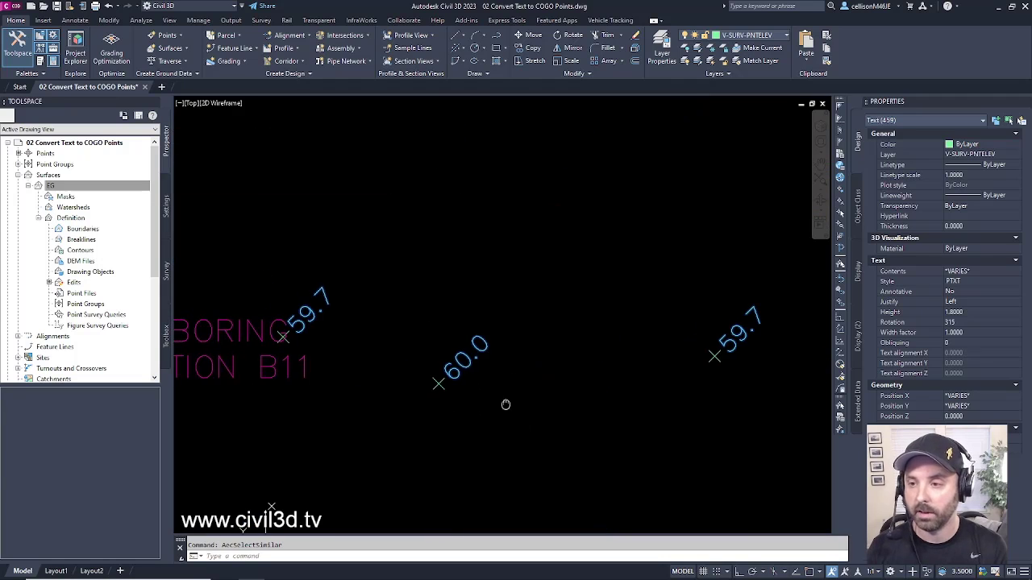
scroll(485, 406, down, 4)
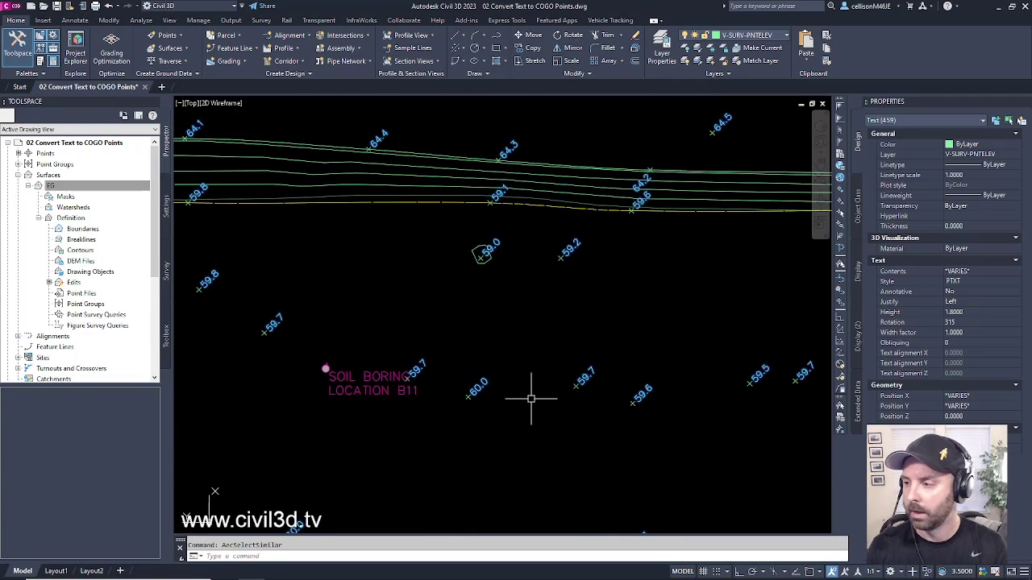
Step: Isolate the V-SURV-PNTELEV layer by picking an elevation text label
key(Escape)
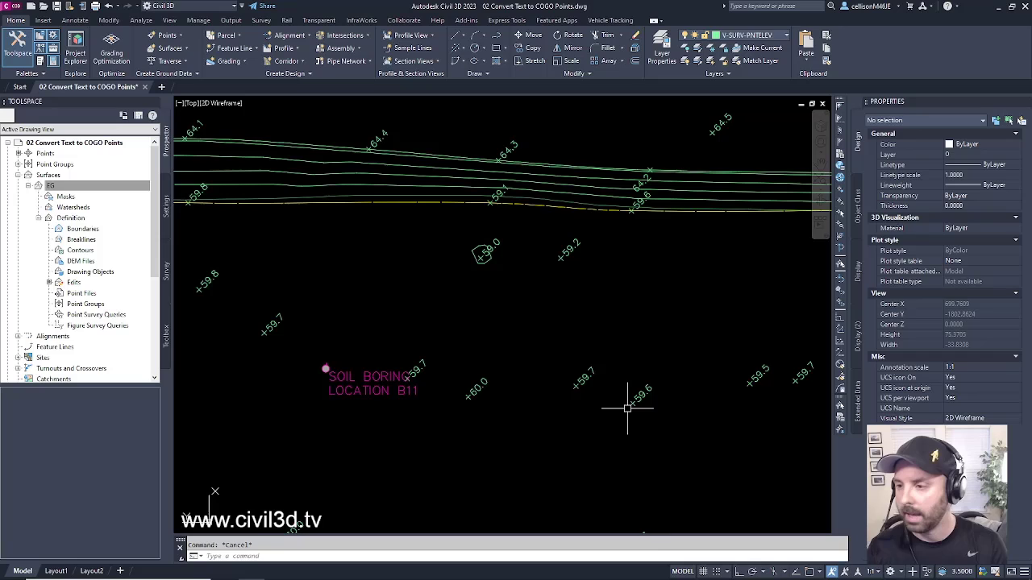
middle_drag(615, 429, 563, 426)
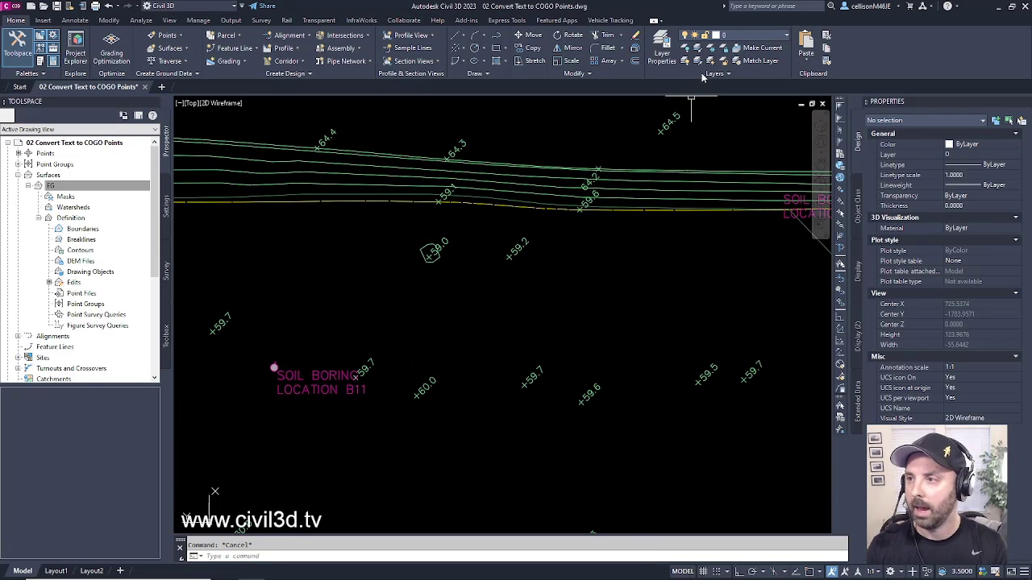
click(698, 49)
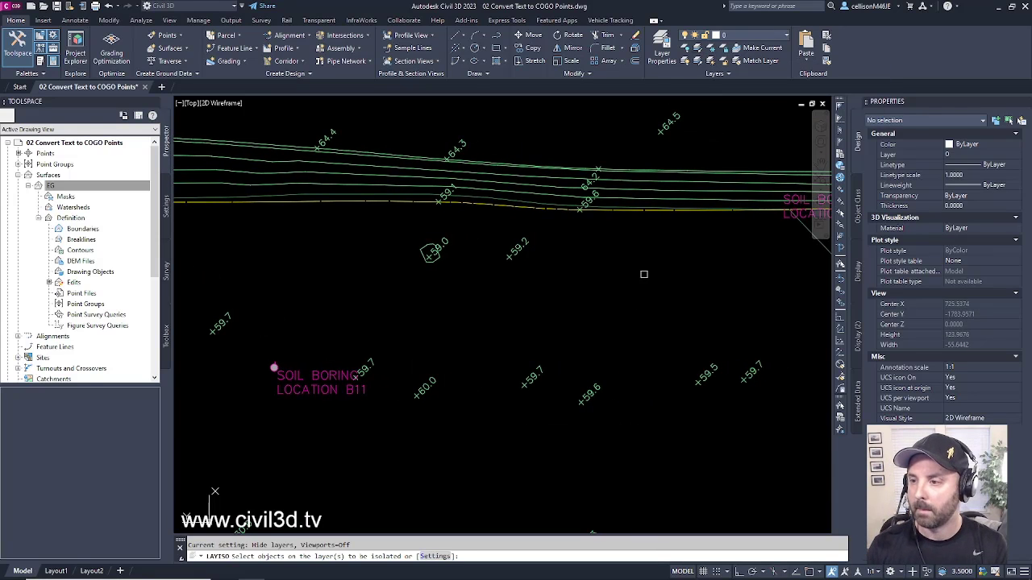
click(591, 394)
key(Return)
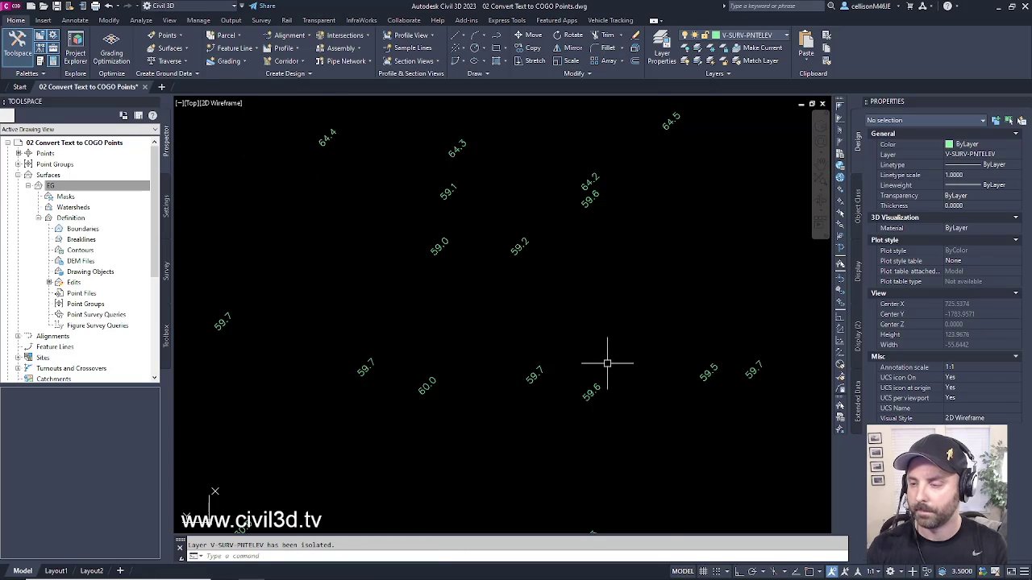
Step: Zoom out and recentre on the isolated elevation labels across the site
scroll(609, 347, down, 4)
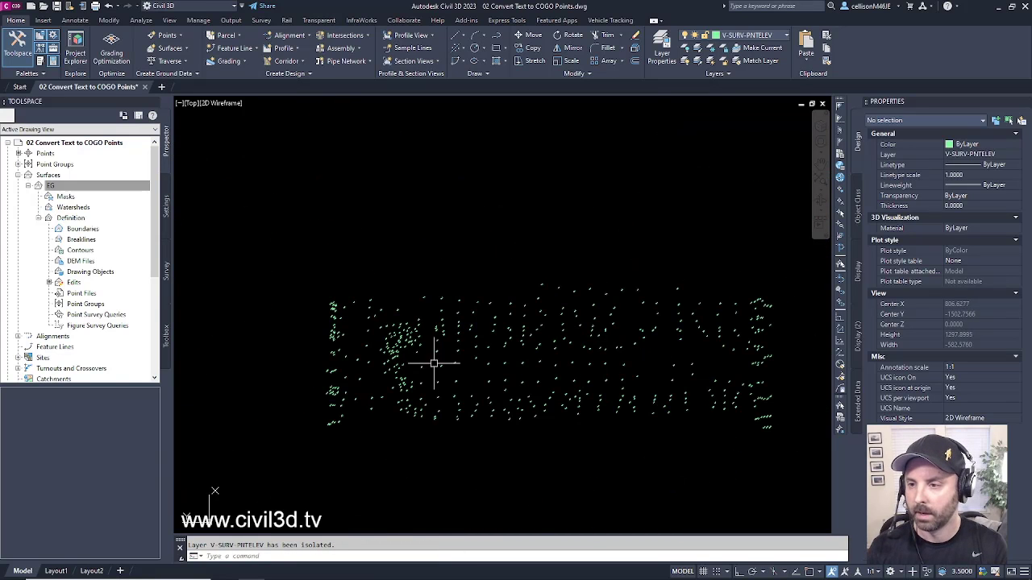
scroll(380, 357, up, 10)
scroll(403, 330, down, 8)
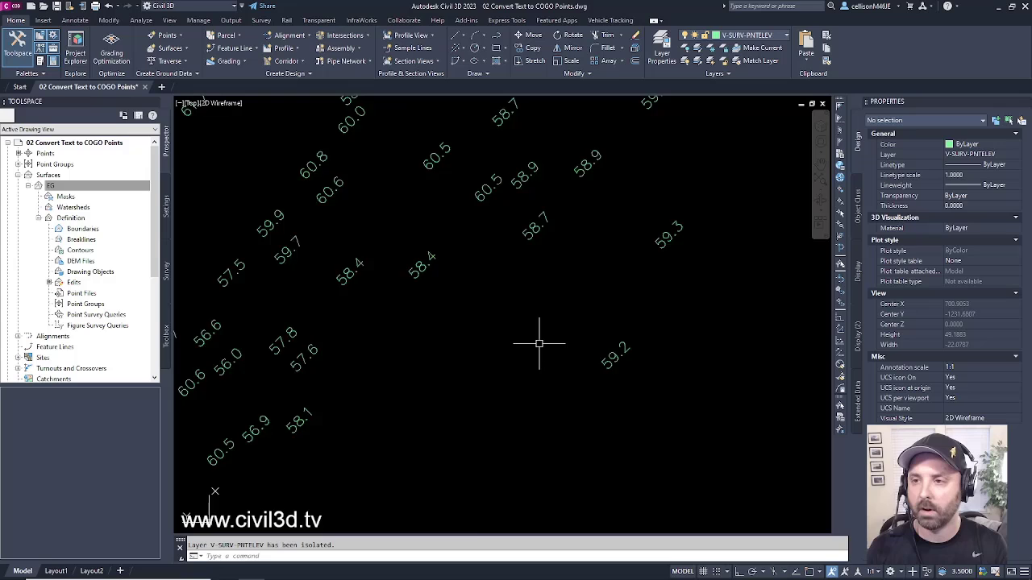
scroll(482, 339, up, 5)
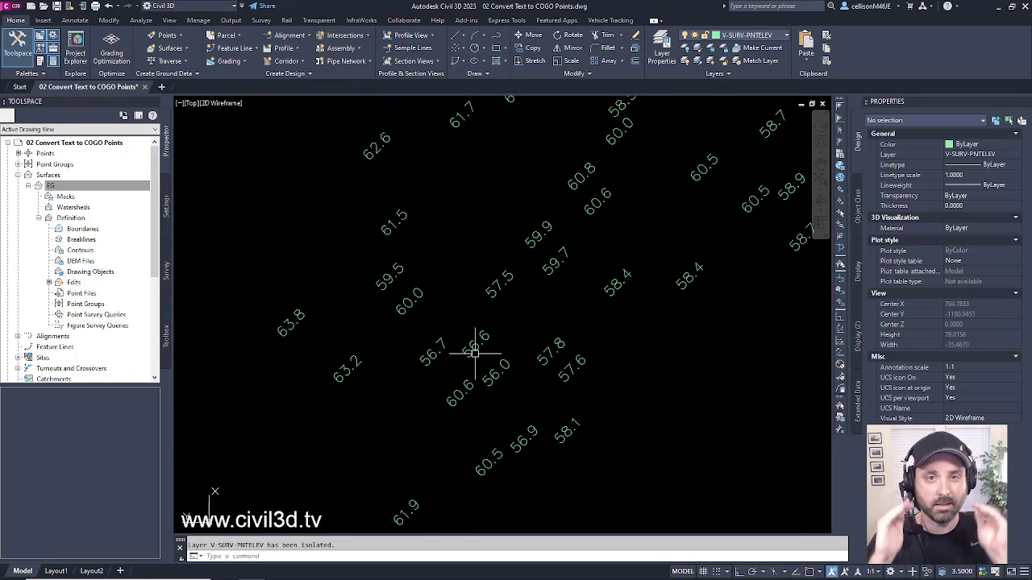
scroll(476, 352, down, 8)
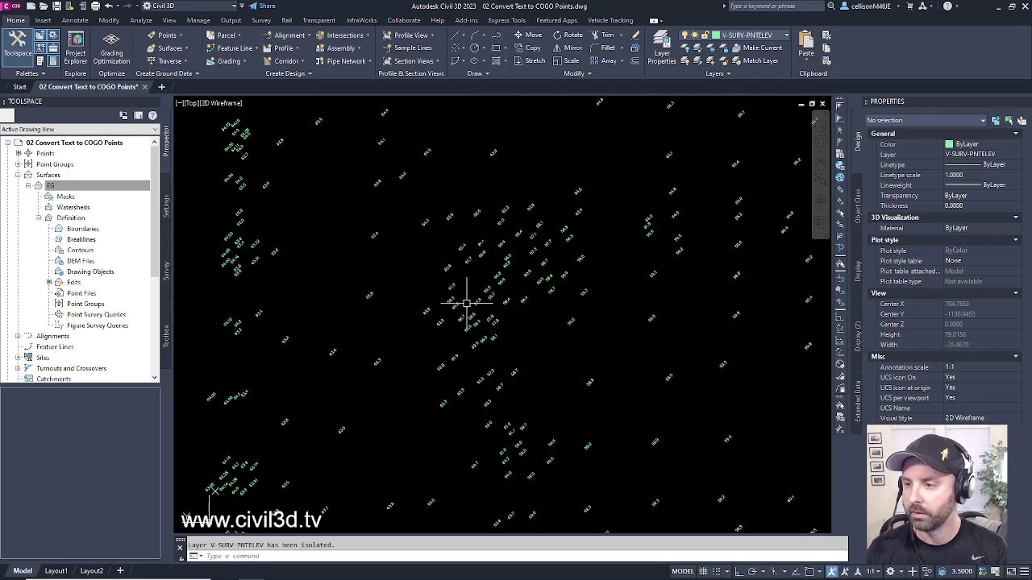
middle_drag(435, 316, 426, 320)
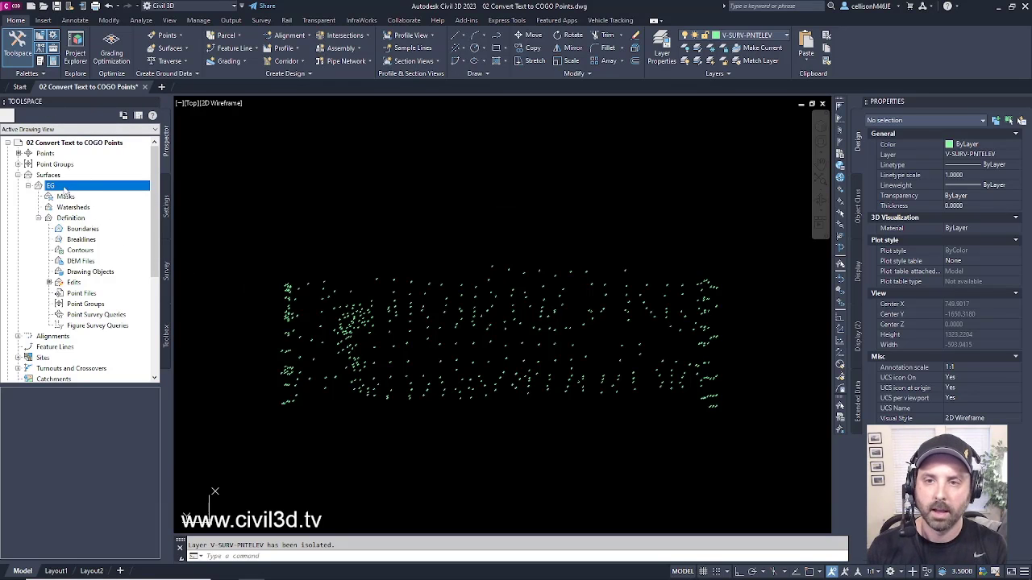
Step: Select the EG surface and launch Move Text to Elevation from the Move to Surface menu
right_click(65, 188)
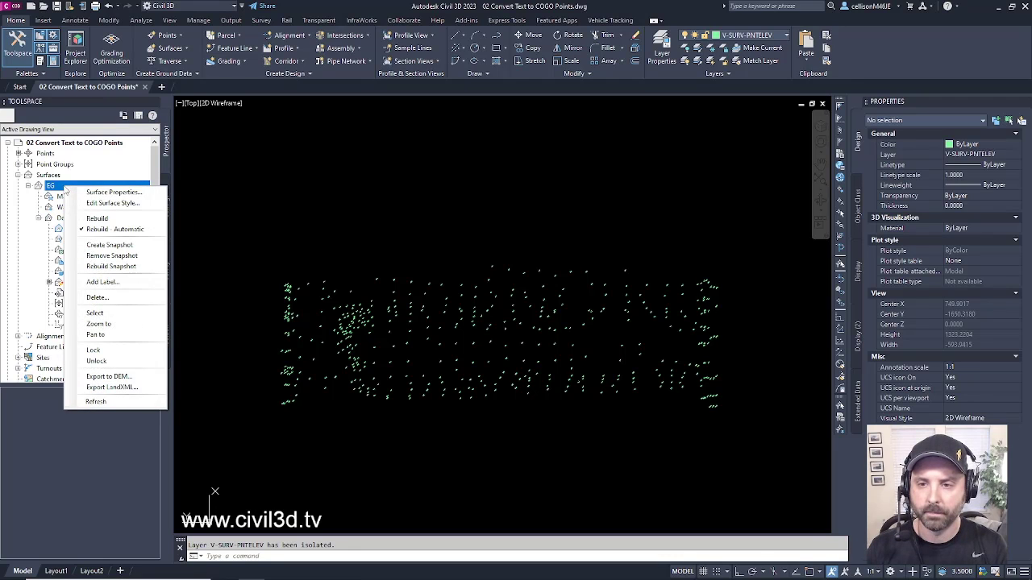
click(103, 314)
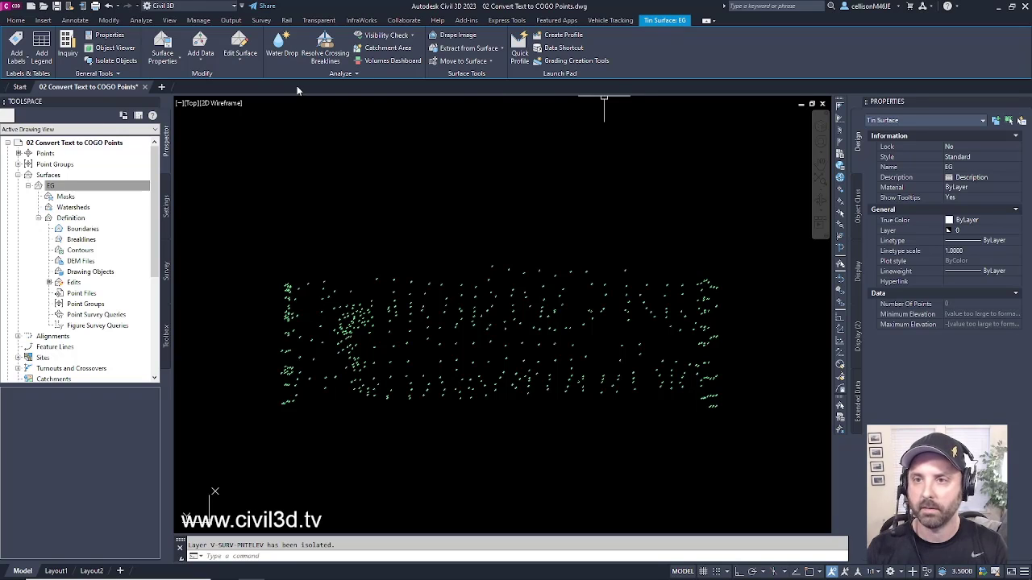
click(492, 62)
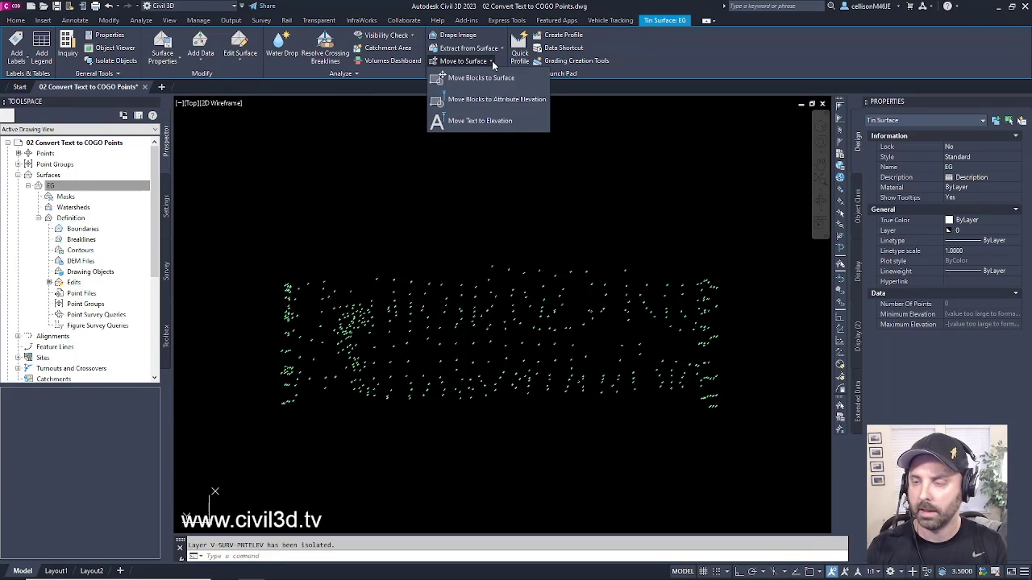
click(507, 121)
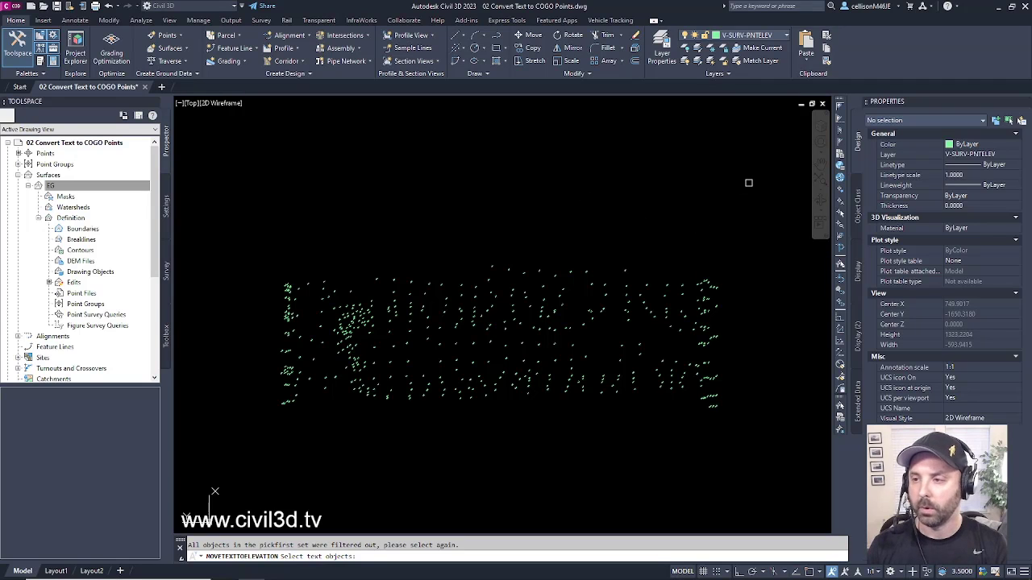
Step: Window-select all 459 elevation text labels and move them to their numeric elevations
scroll(572, 274, up, 15)
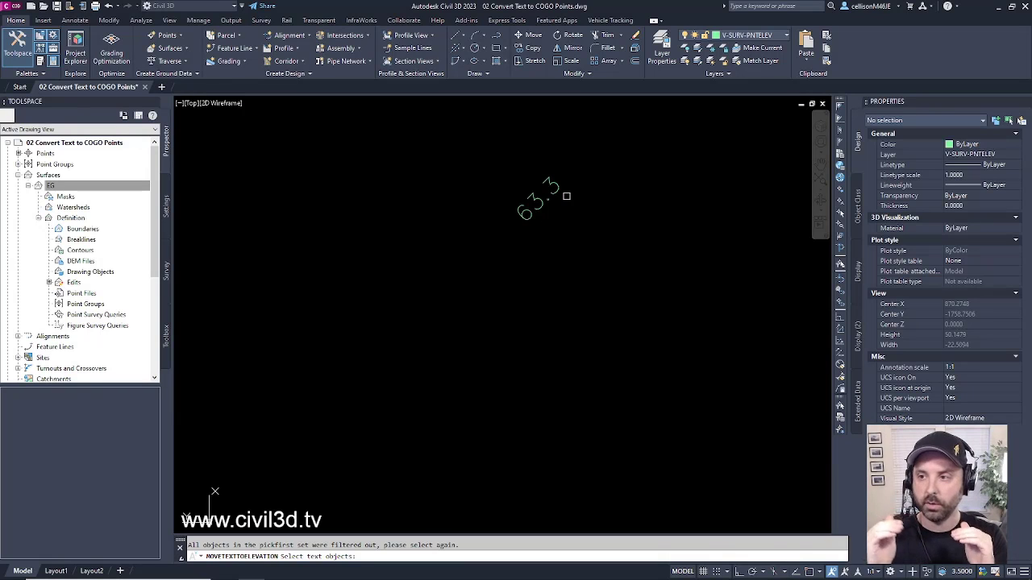
scroll(597, 189, down, 10)
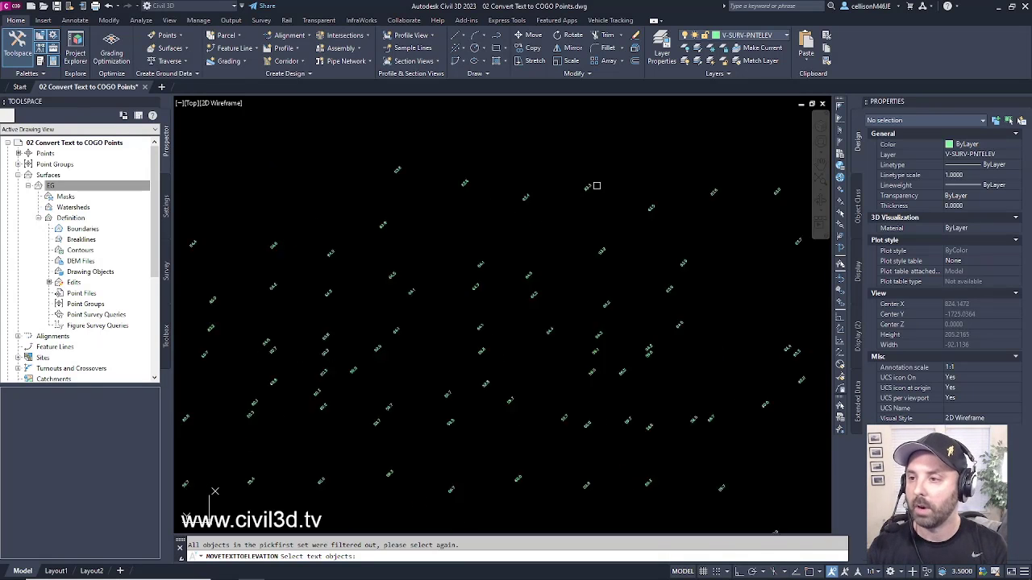
scroll(595, 197, up, 2)
middle_drag(595, 197, 562, 250)
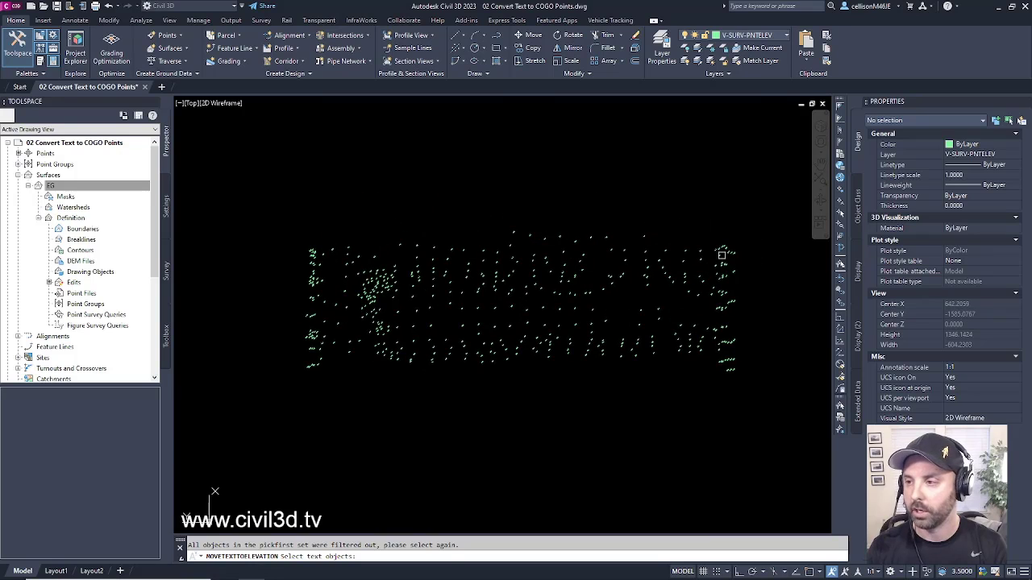
click(764, 169)
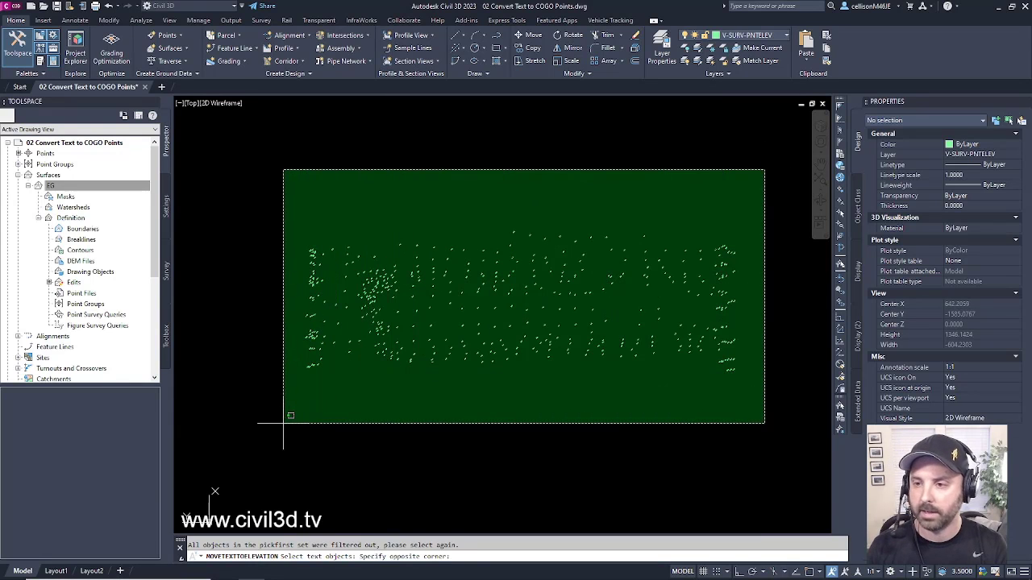
click(283, 423)
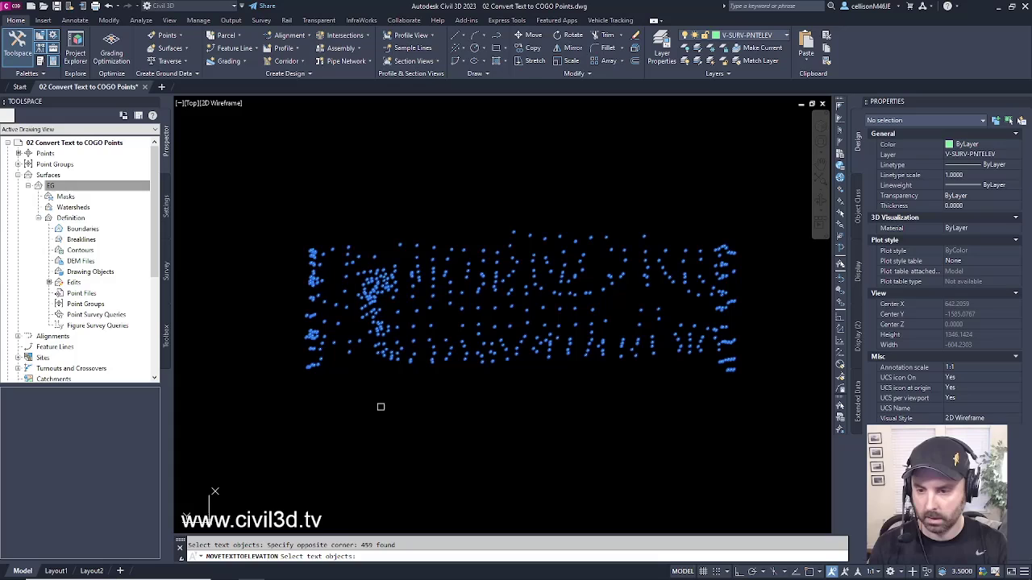
key(Return)
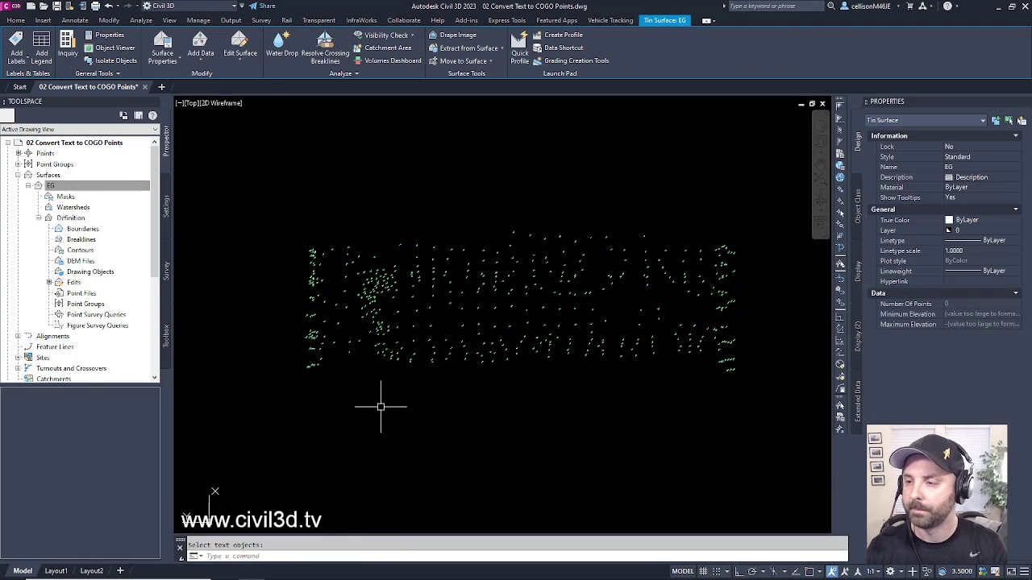
Step: Clear the selection and zoom to the 59.3 label, now at Z 59.3000
key(Escape)
scroll(490, 347, up, 10)
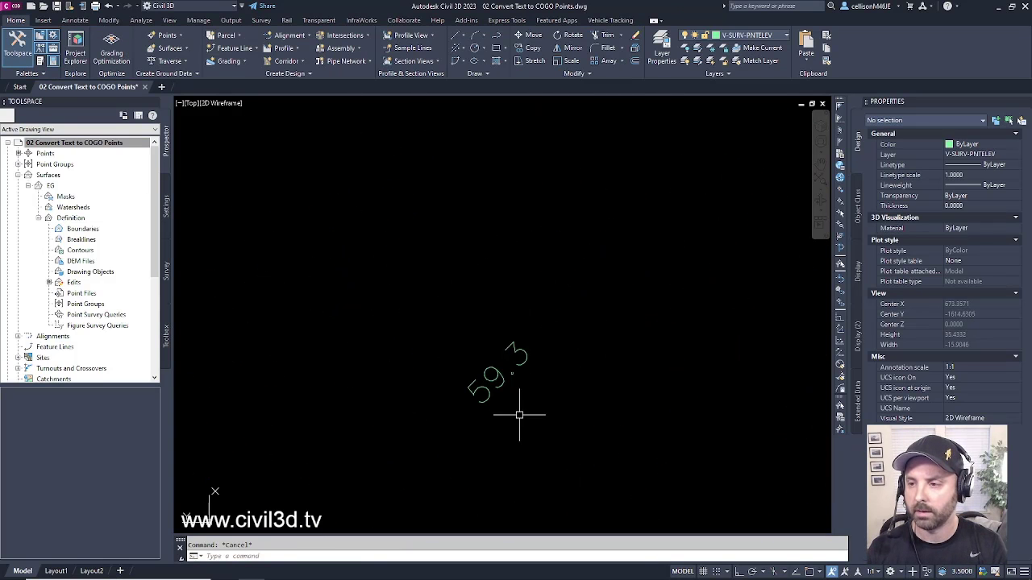
middle_drag(519, 415, 505, 369)
click(486, 341)
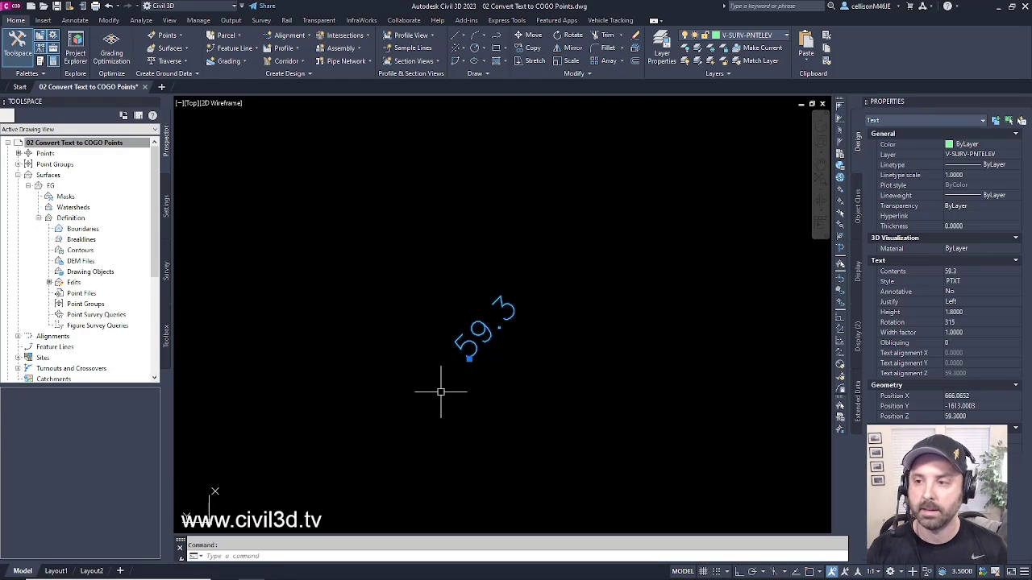
scroll(482, 366, down, 8)
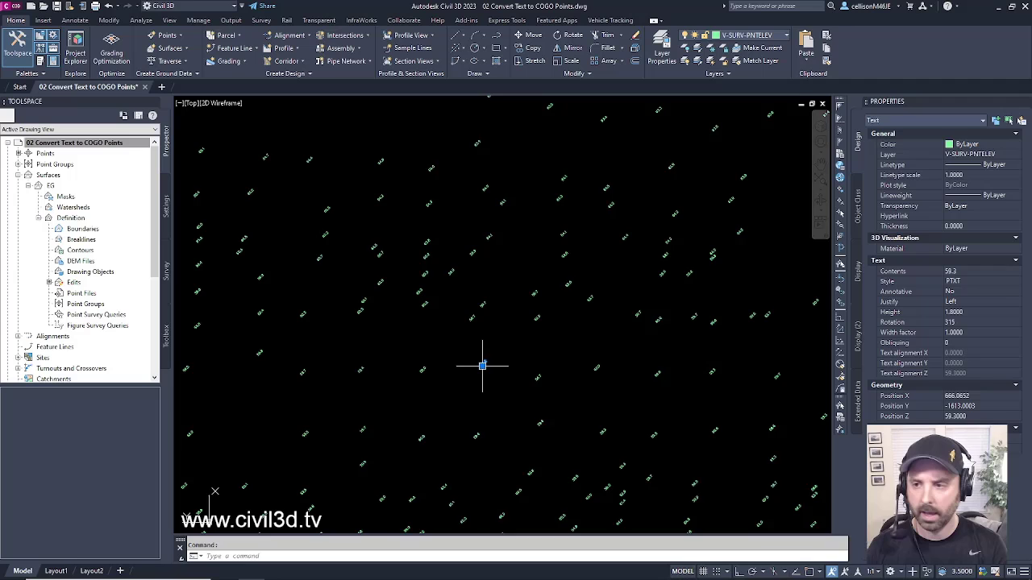
scroll(482, 366, down, 5)
scroll(484, 366, up, 2)
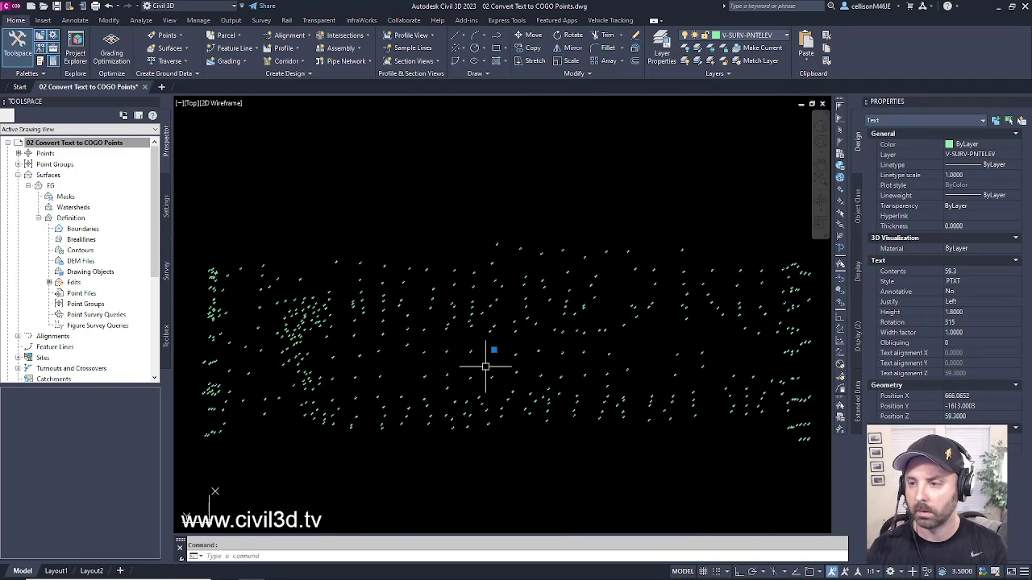
key(Escape)
scroll(491, 368, down, 2)
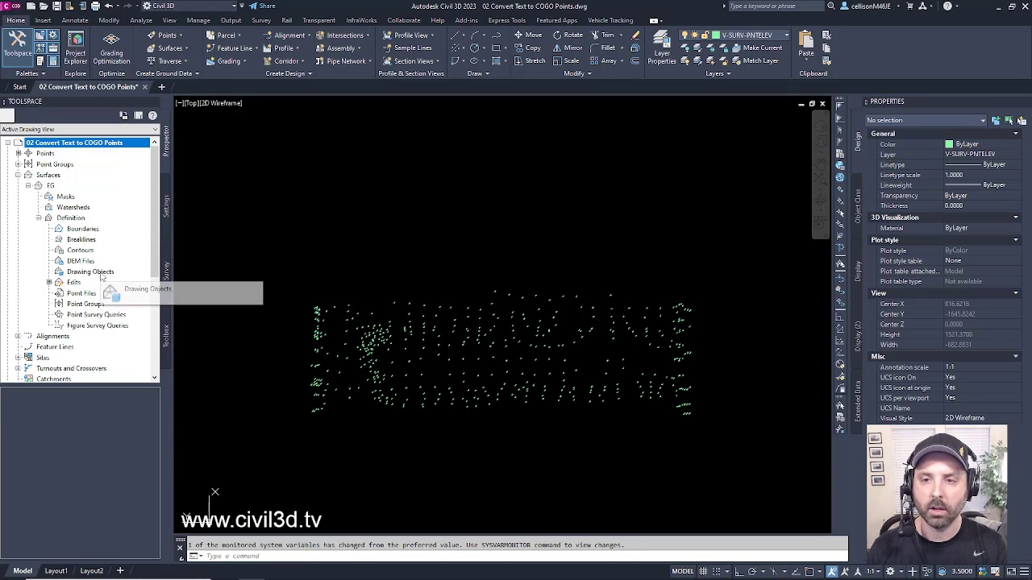
Step: Add a Text drawing-objects entry described as Topo Shots to EG's definition
click(90, 272)
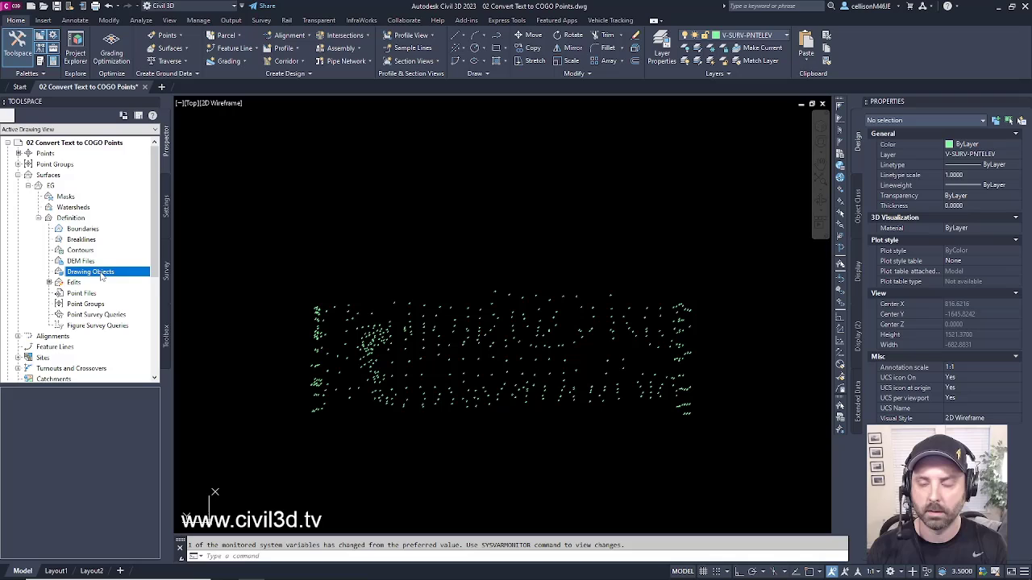
right_click(101, 275)
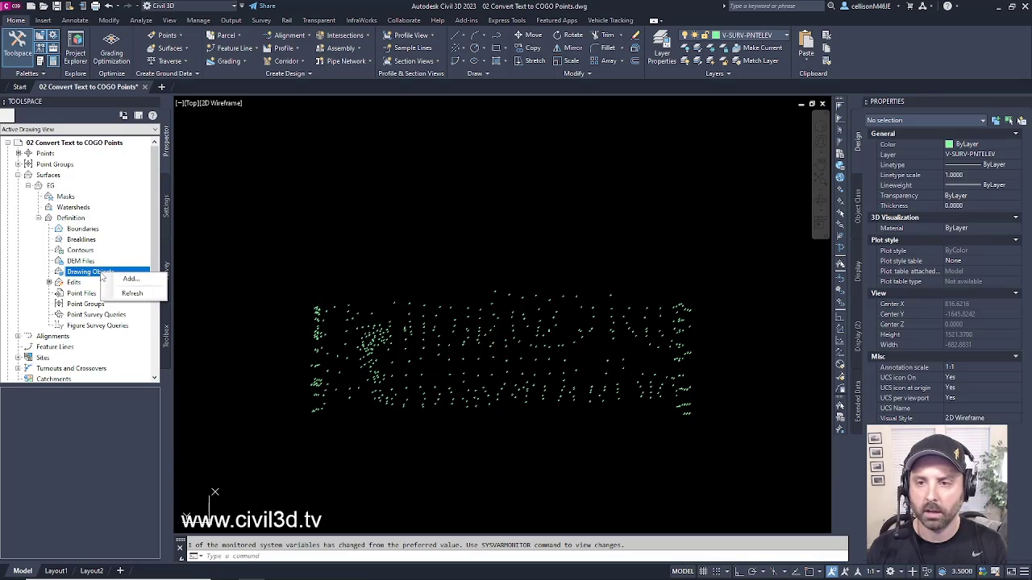
click(132, 279)
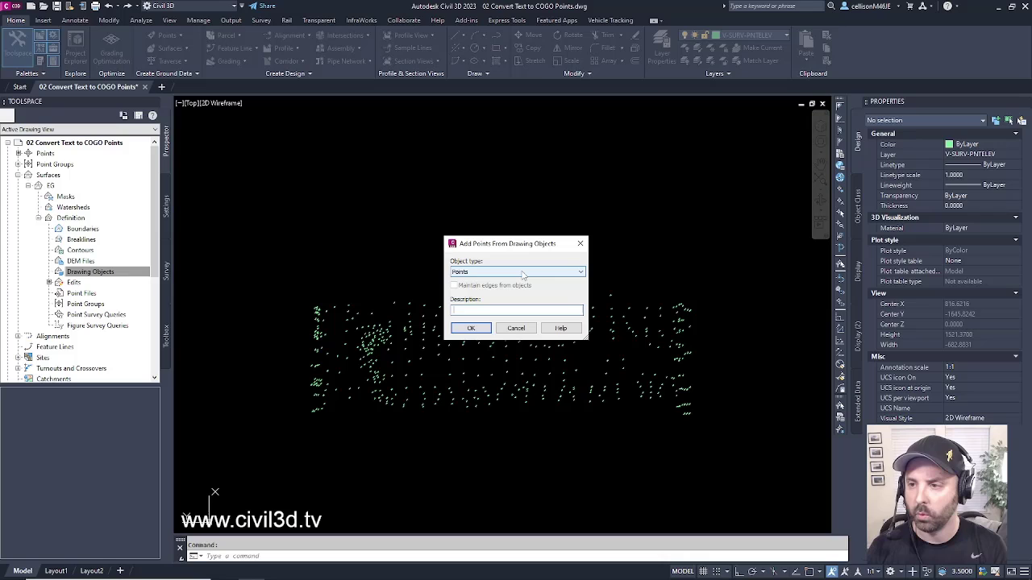
click(523, 272)
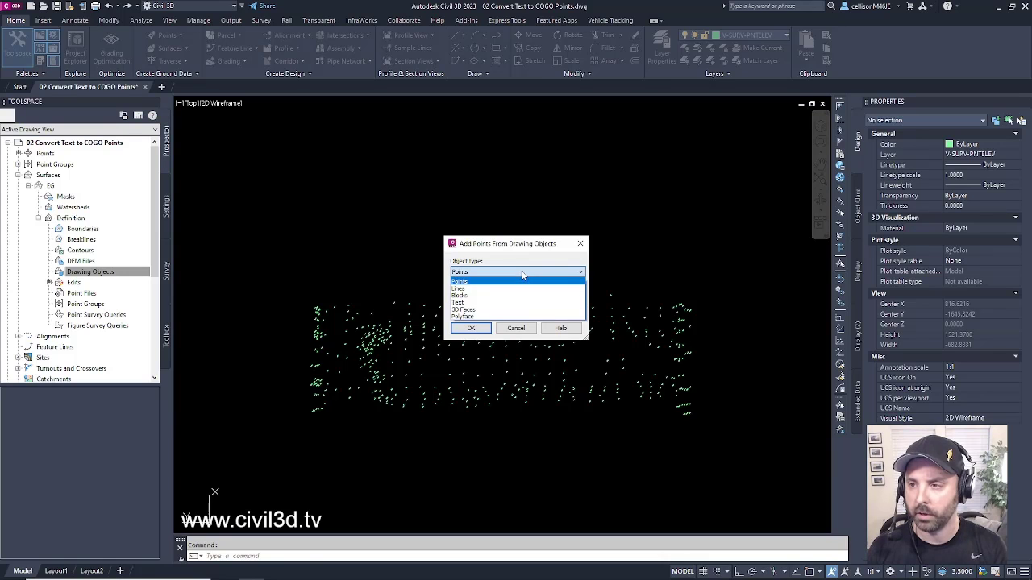
click(476, 303)
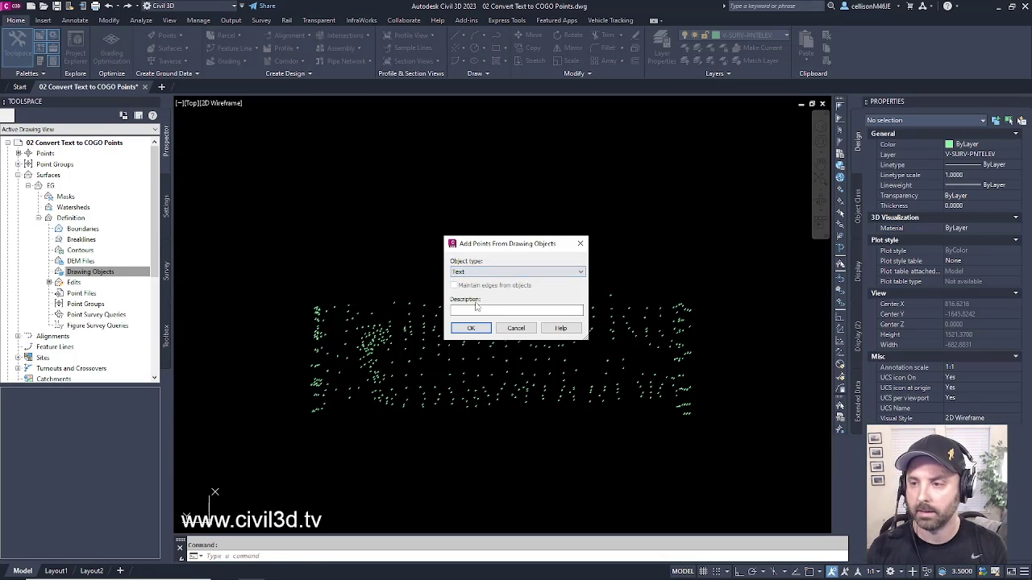
click(482, 310)
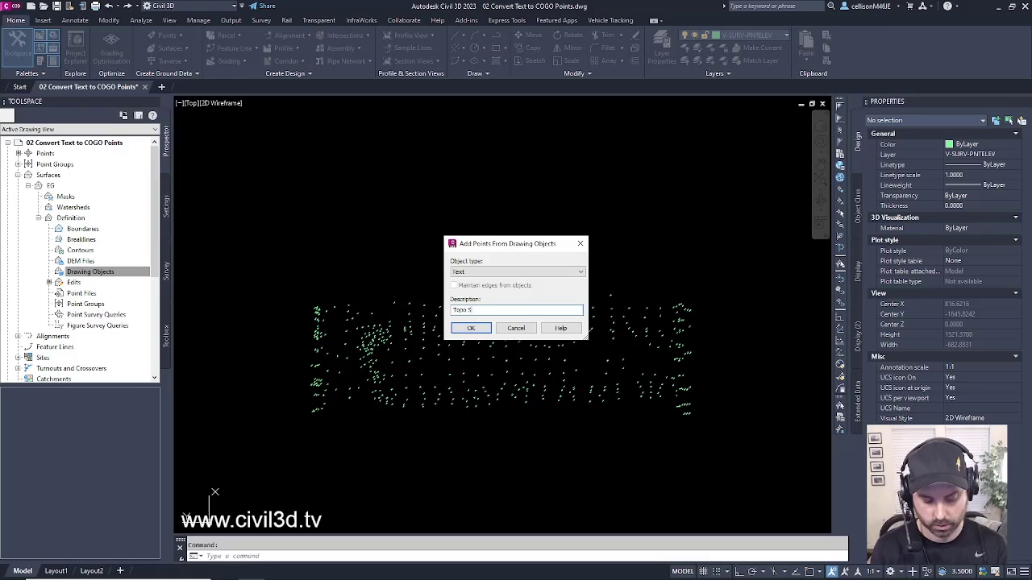
click(470, 328)
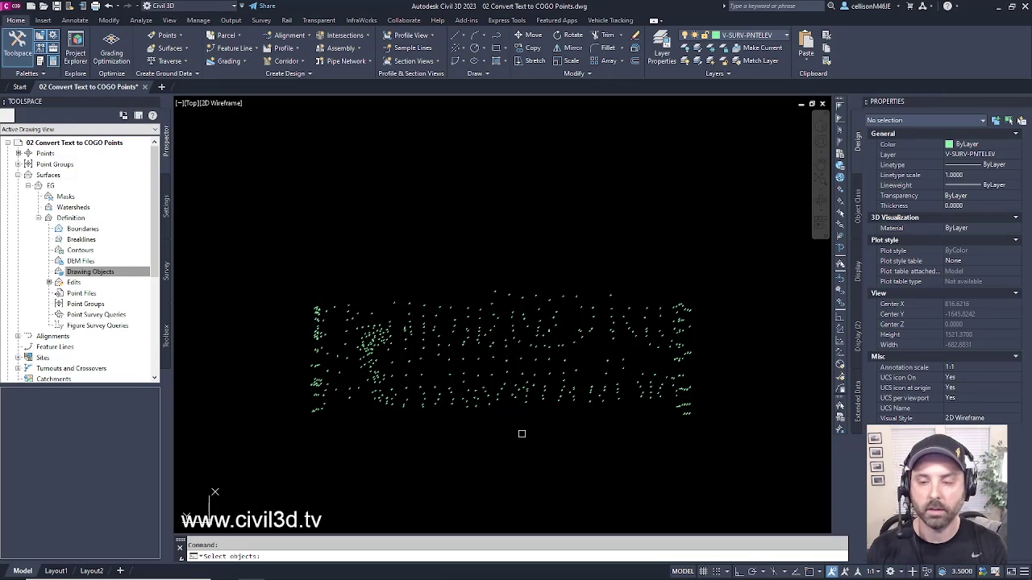
Step: Window-select all 459 elevation text labels to add them to EG
click(721, 246)
click(240, 491)
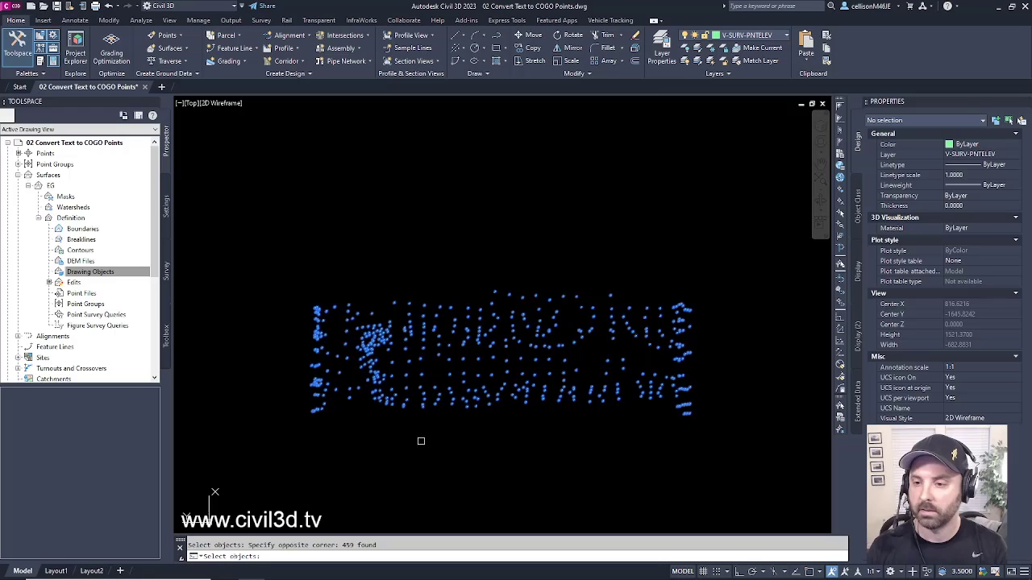
key(Return)
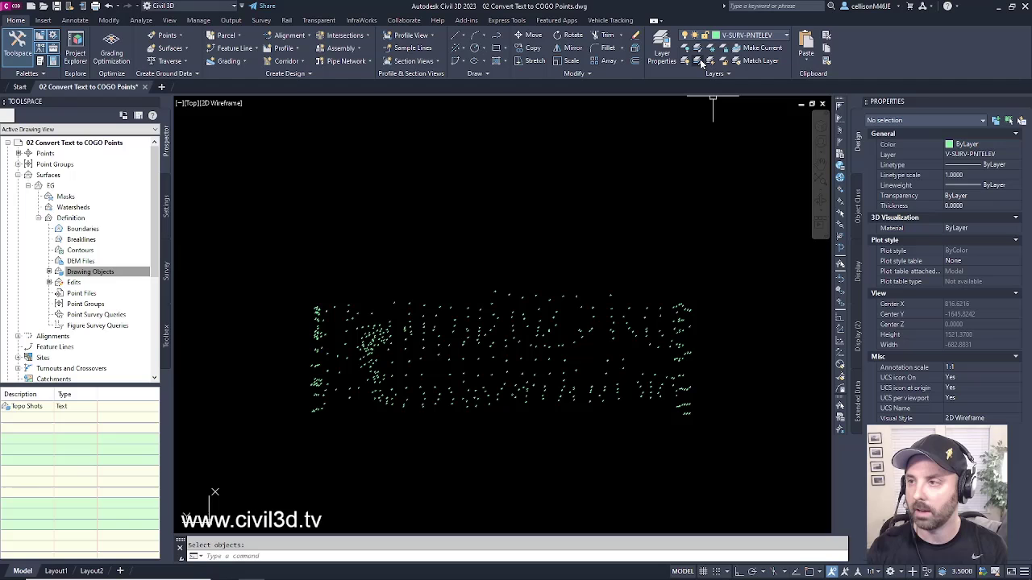
Step: Unisolate all hidden layers and select the EG surface by one of its contours
click(699, 62)
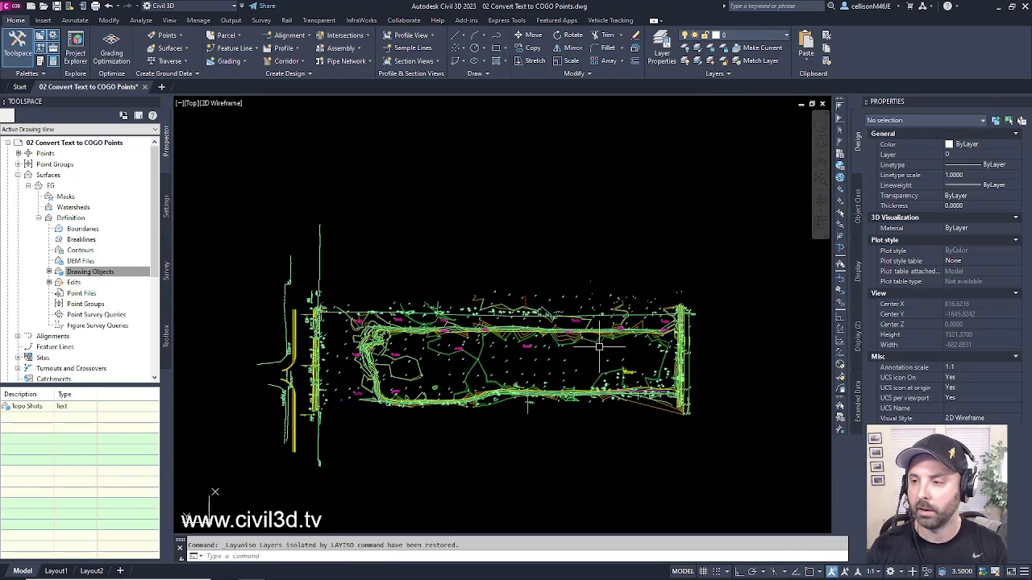
scroll(579, 353, up, 8)
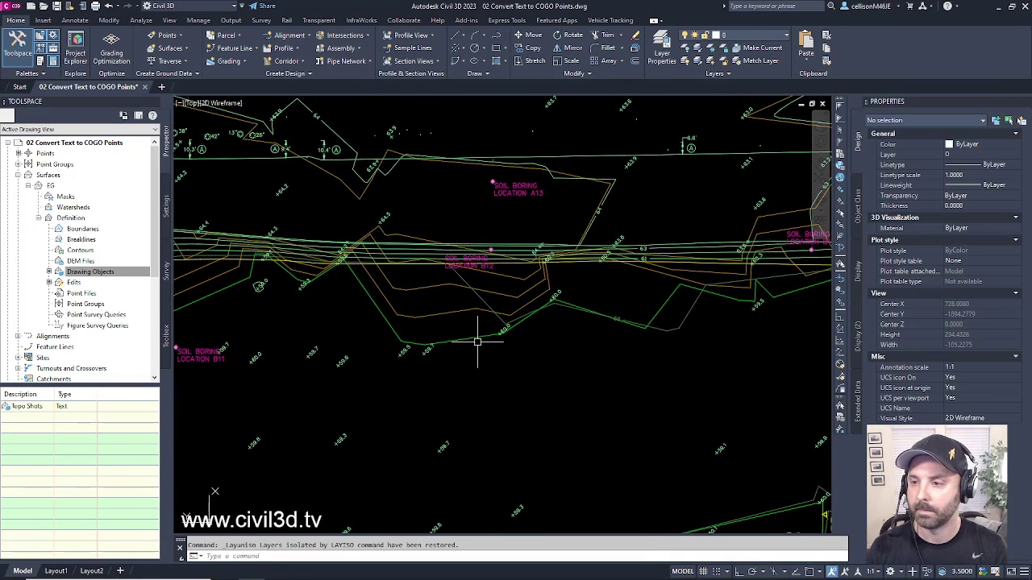
click(471, 336)
Step: Zoom and pan across the site to review the 56'–66' EG contours
scroll(586, 333, down, 5)
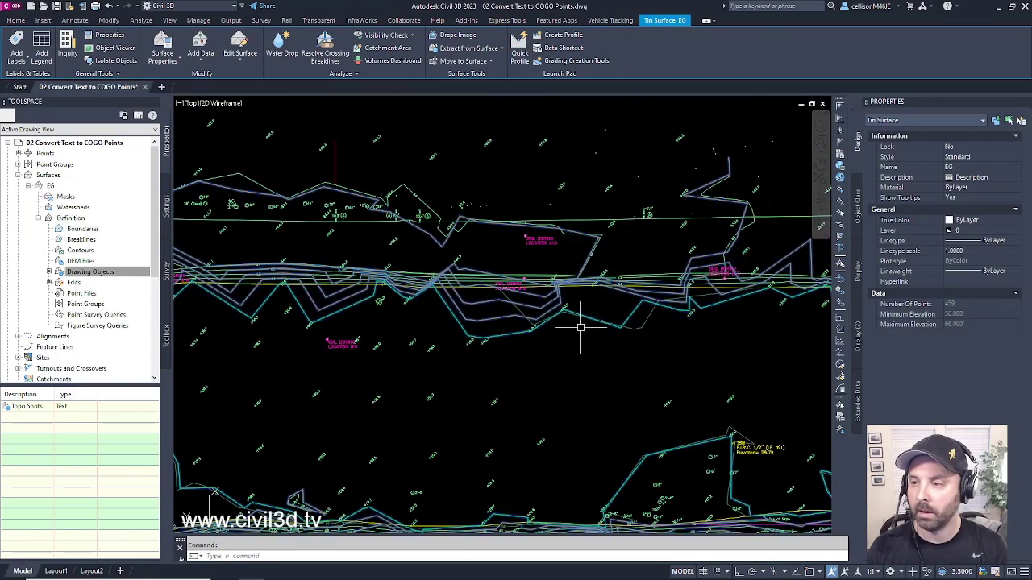
scroll(574, 336, up, 6)
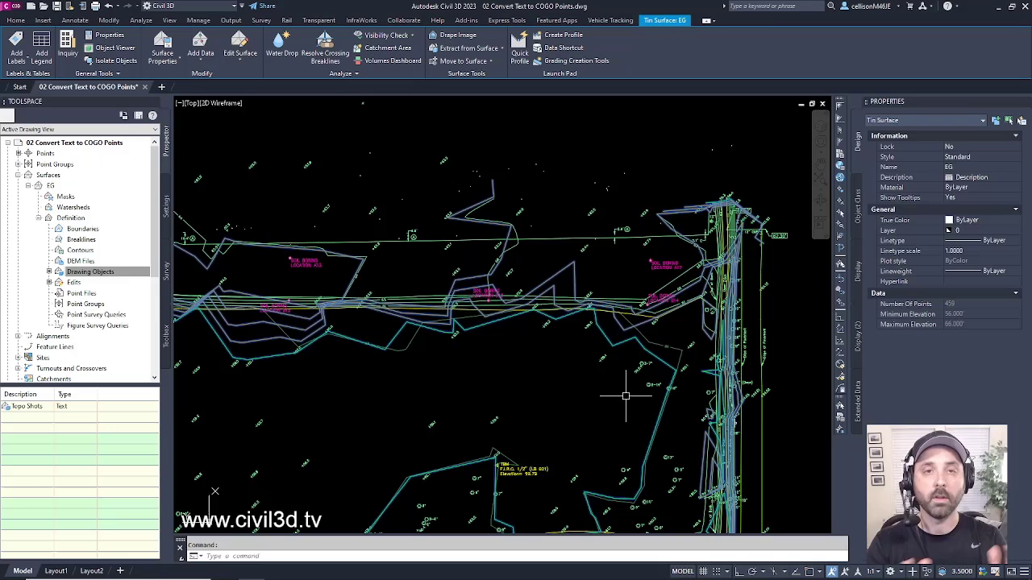
mouse_move(626, 395)
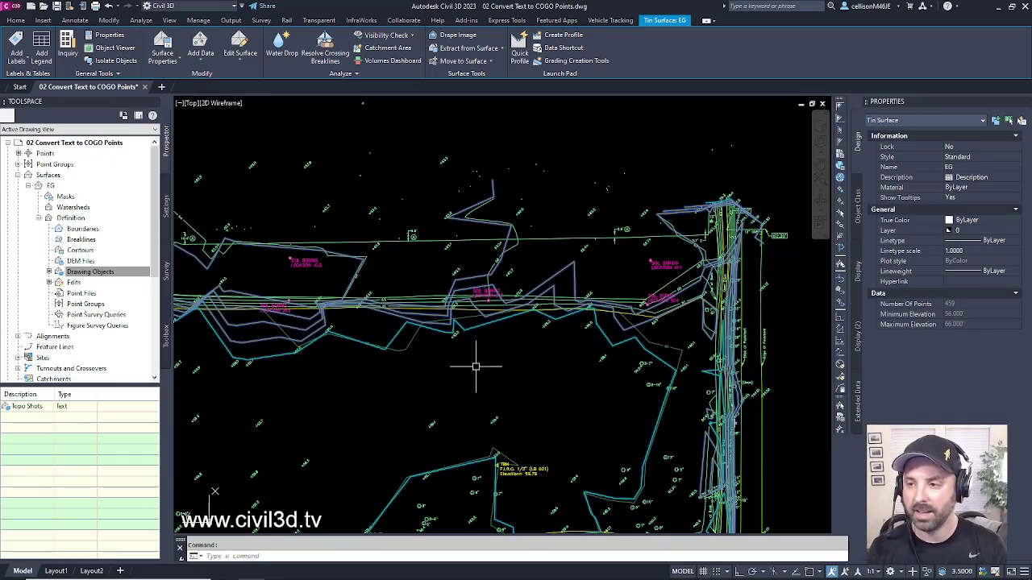
scroll(472, 364, down, 2)
scroll(472, 364, up, 5)
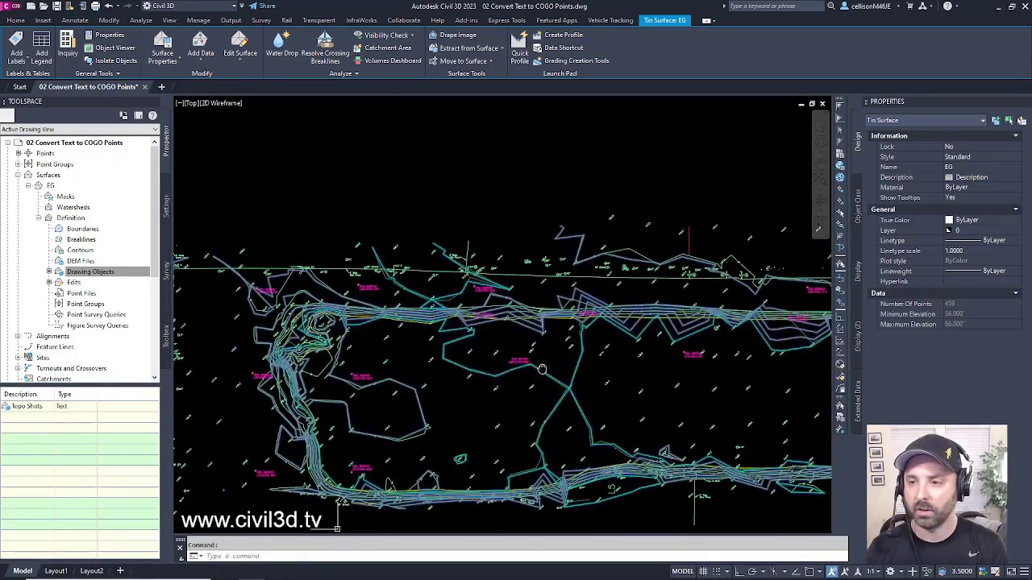
scroll(339, 340, down, 1)
scroll(323, 355, up, 2)
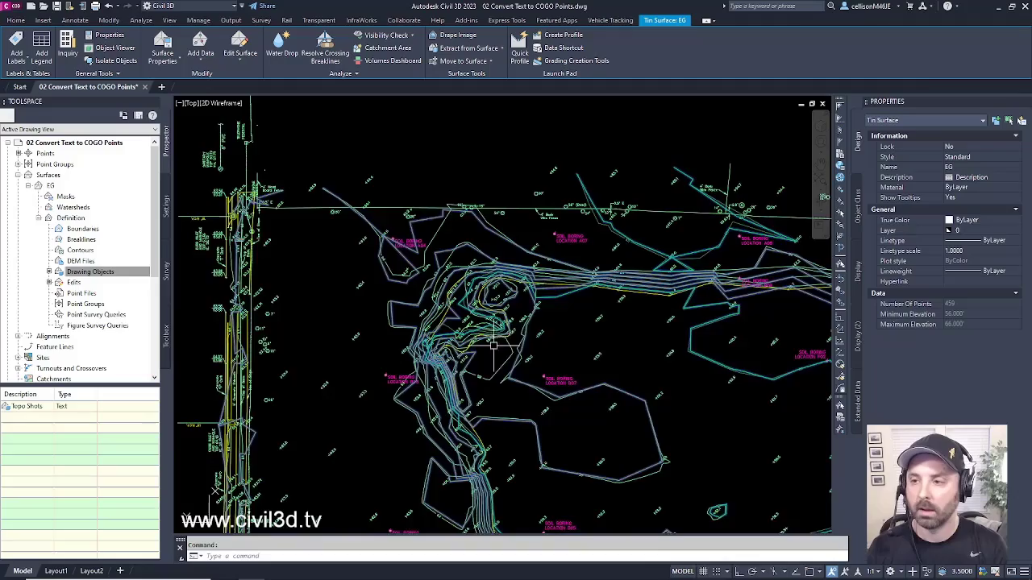
scroll(309, 371, down, 1)
scroll(309, 370, down, 1)
scroll(564, 391, up, 1)
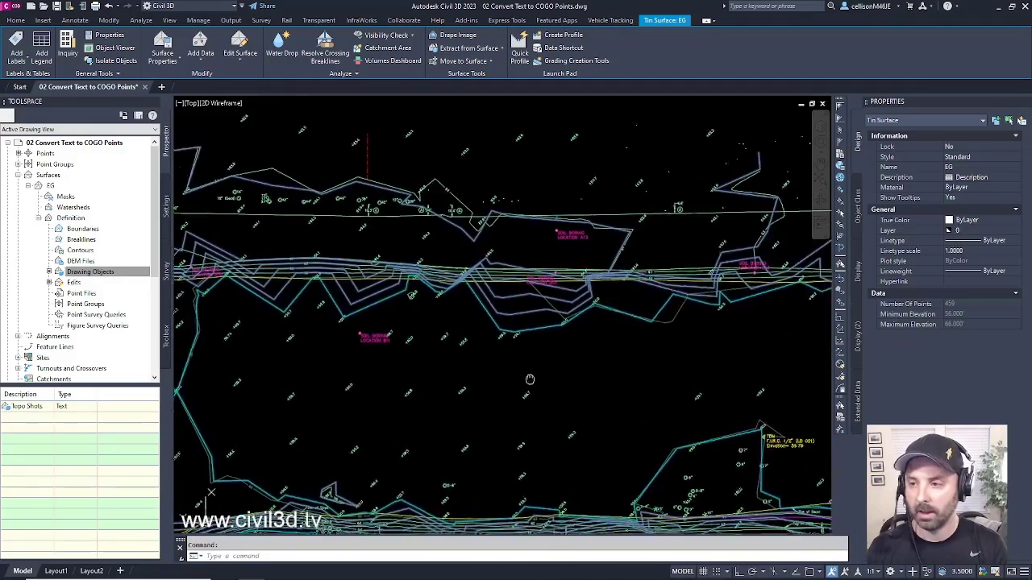
middle_drag(616, 388, 503, 377)
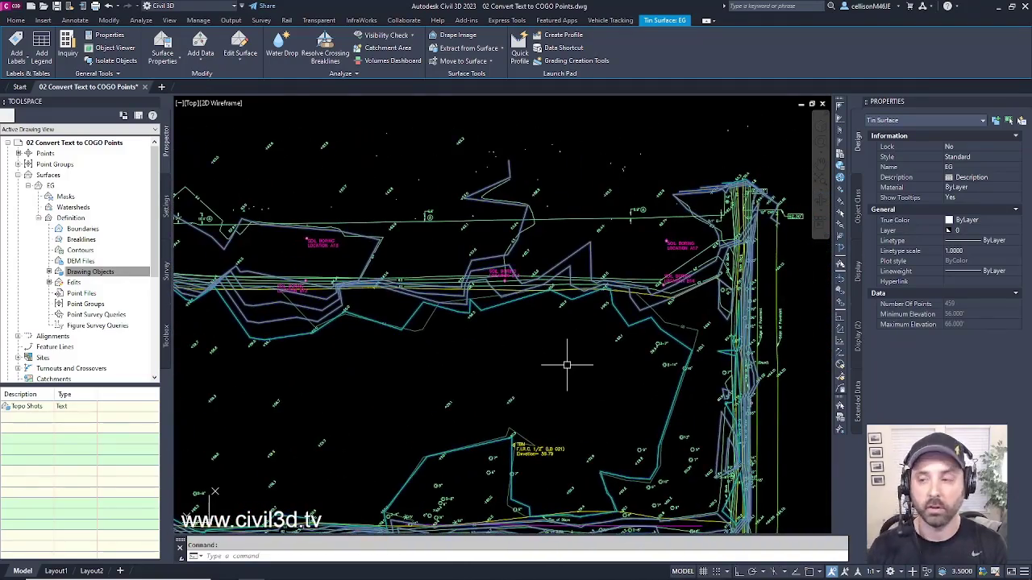